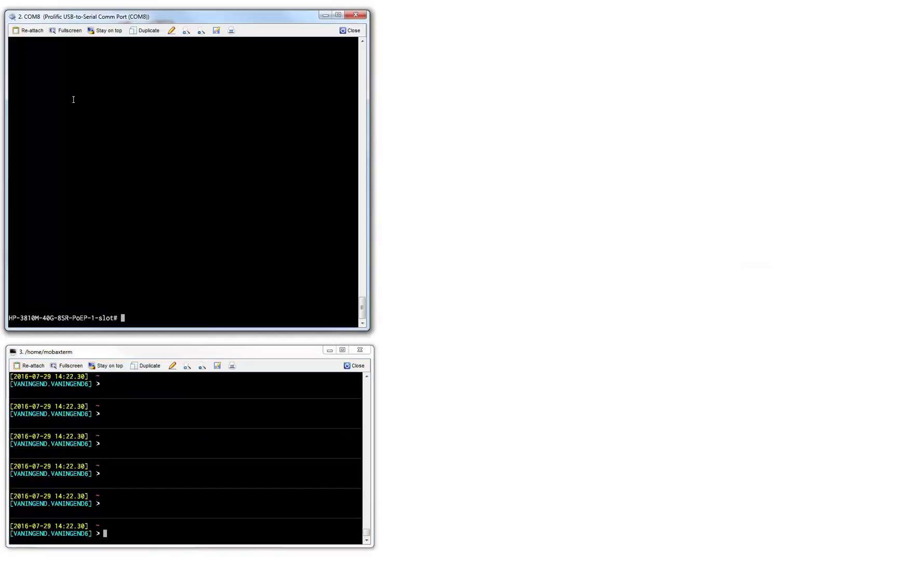
Display the switch's running configuration and examine the IP address of VLAN 10
key("Return")
key("Return")
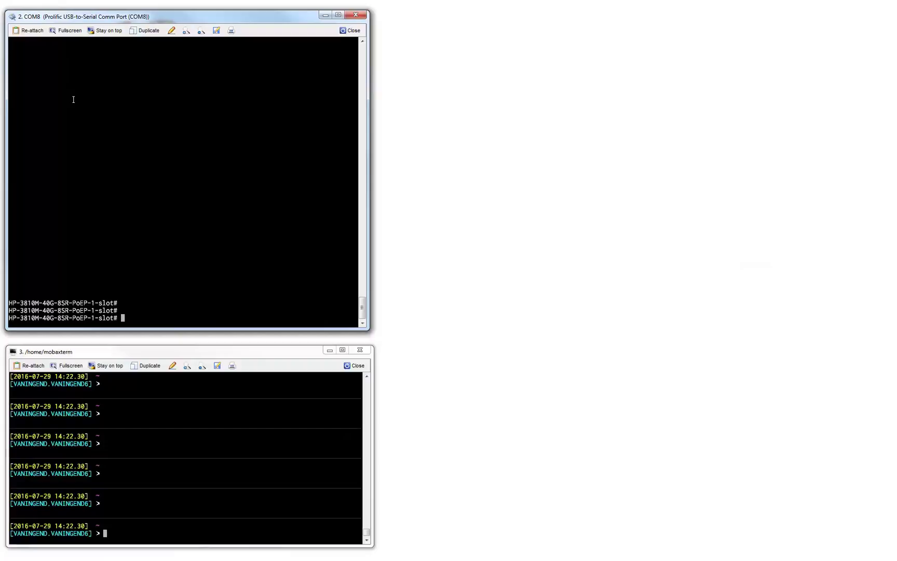
type("sh run")
key("Return")
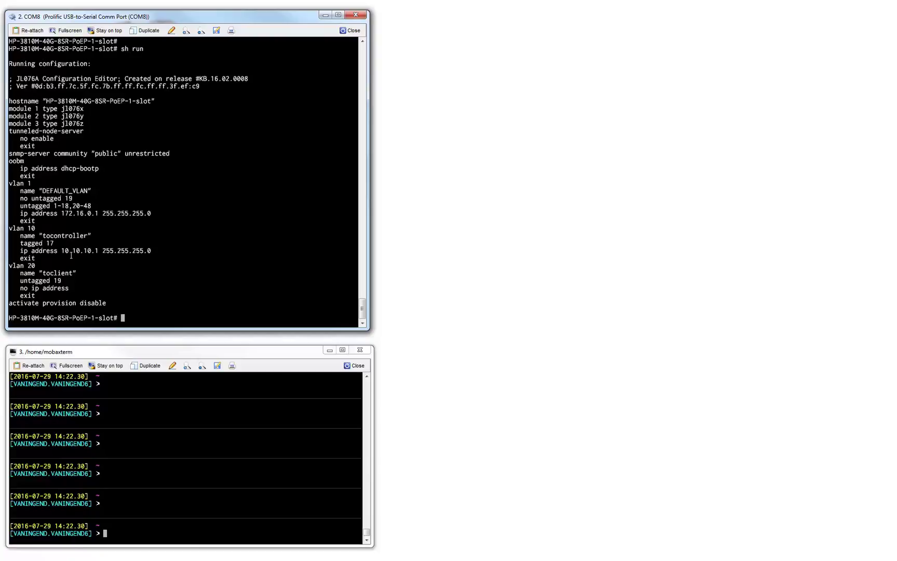
left_click_drag(57, 251, 94, 251)
left_click(94, 253)
Enter global configuration mode on the switch, list the tunneled-node-server options, and enable the tunneled node server
type("conf t")
key("Return")
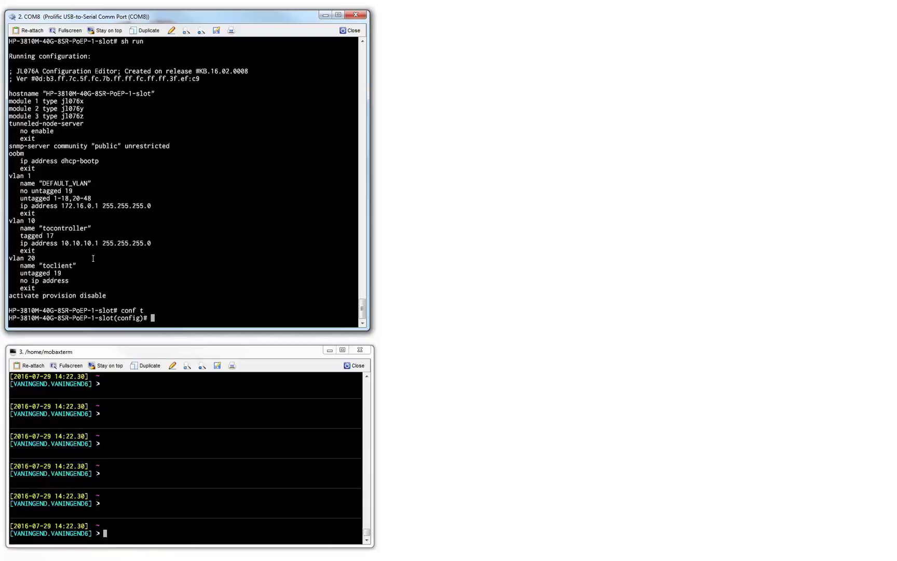
type("tunn")
key("Tab")
key("question")
type("enable")
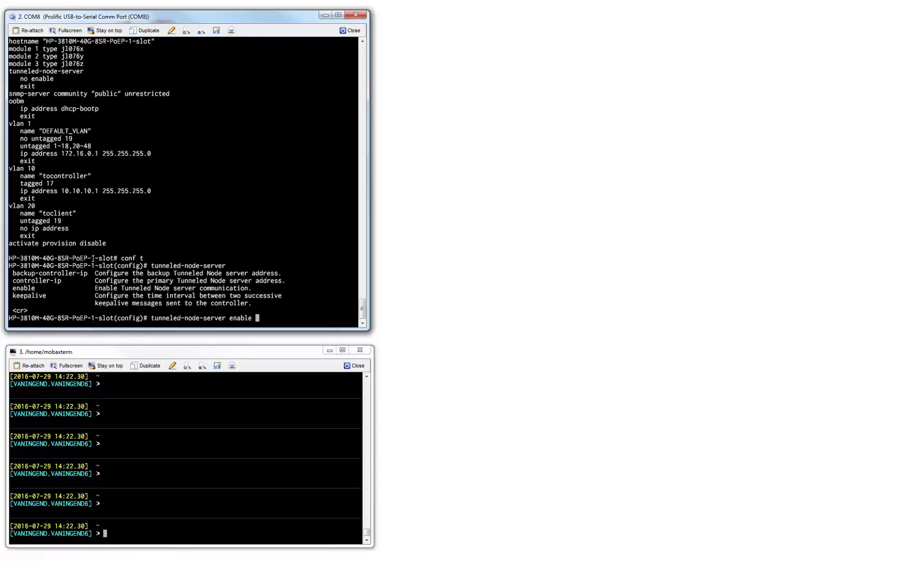
key("Return")
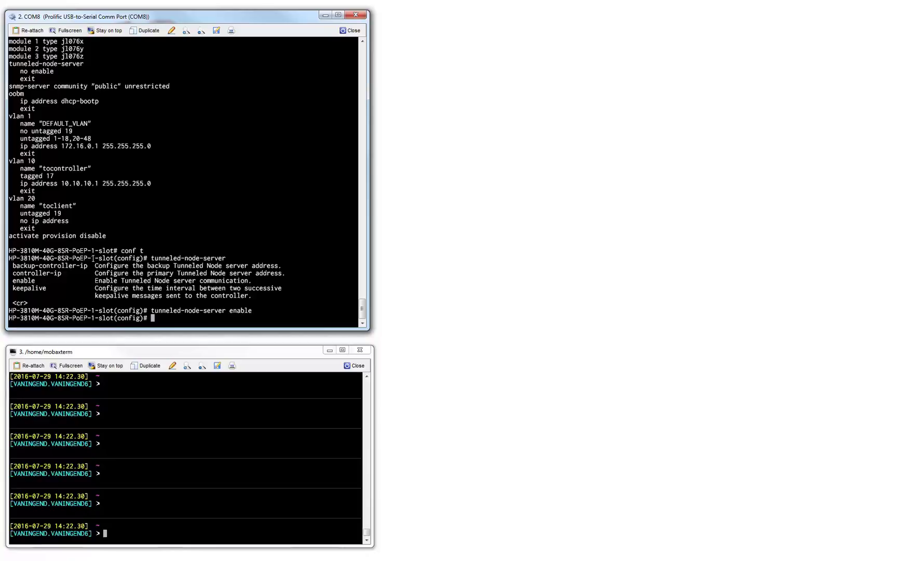
Set the tunneled node server's primary controller IP to 10.10.10.254 on the switch
type("tunn")
key("Tab")
type("co")
key("Tab")
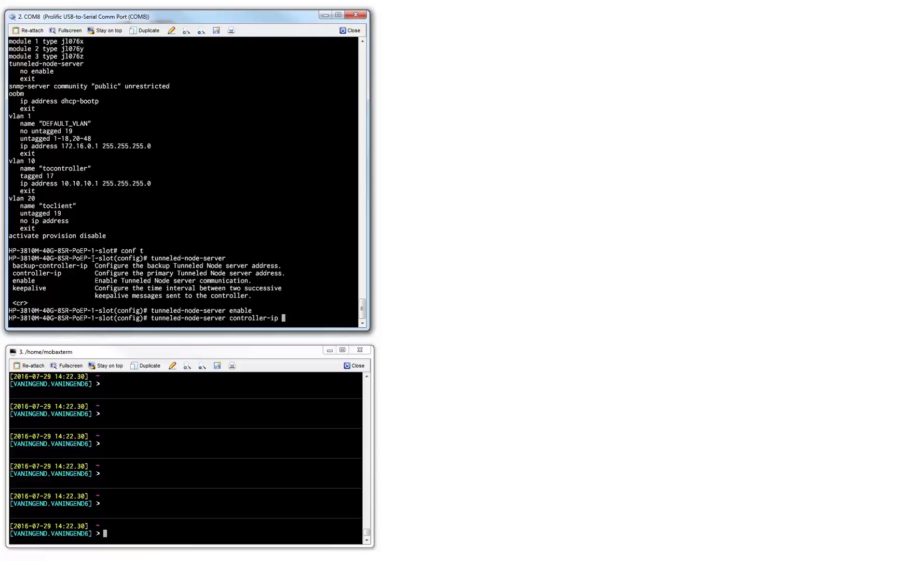
type("10.10.10.254")
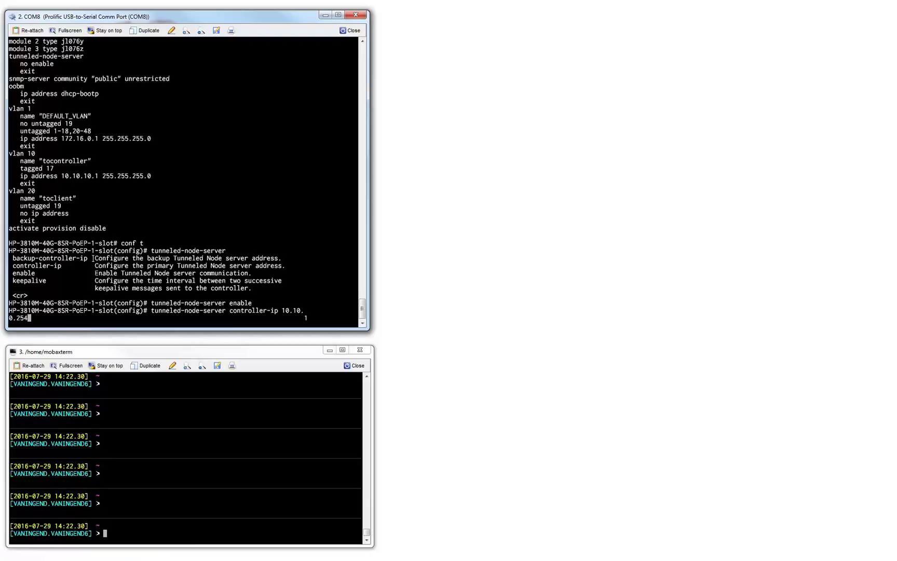
key("Return")
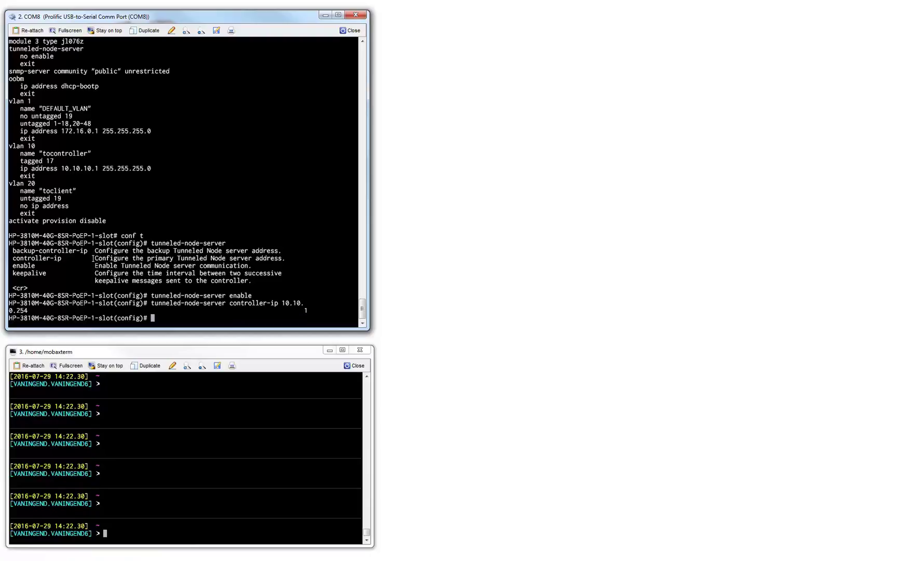
Check the tunneled-node-server section in the switch's running configuration, and bring up the network diagram in Windows Photo Viewer
type("sh run")
key("Return")
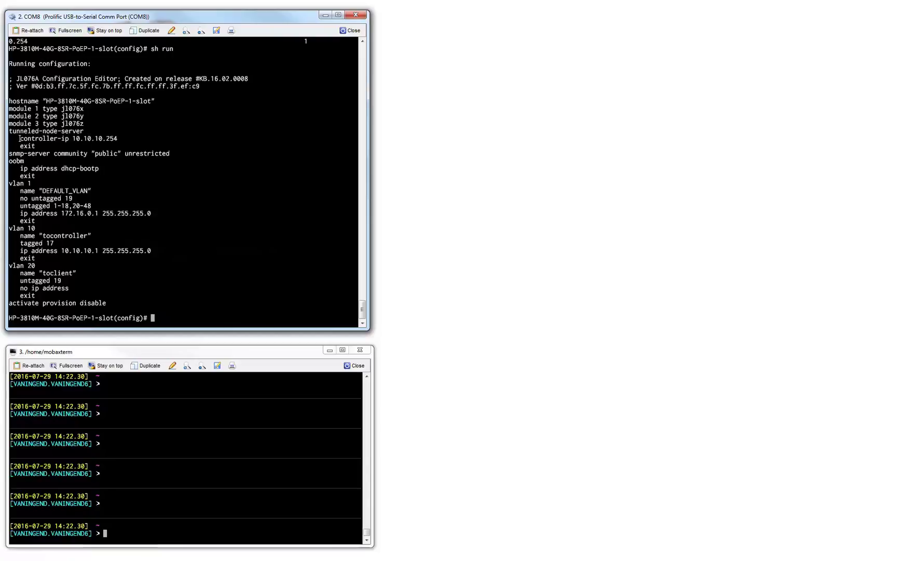
left_click_drag(17, 138, 120, 136)
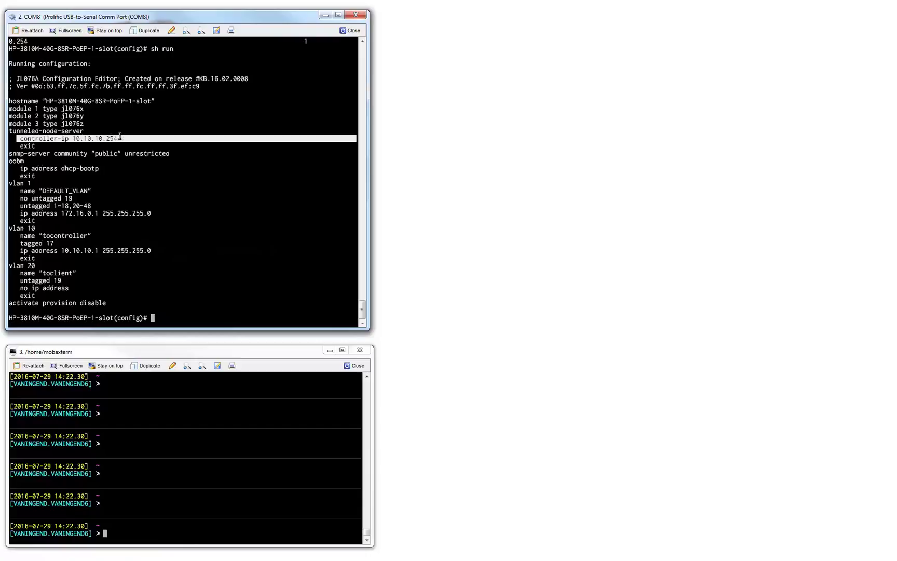
left_click(120, 138)
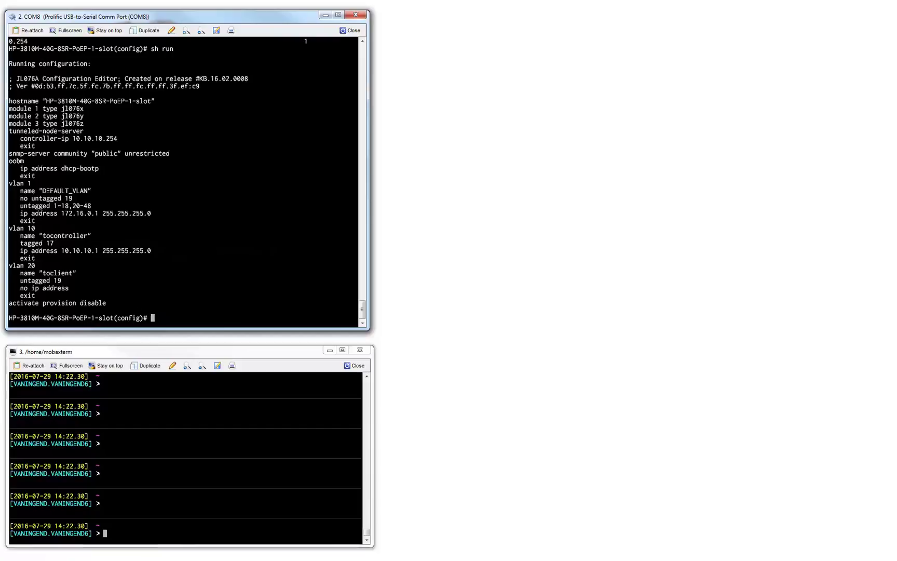
key("alt+Tab")
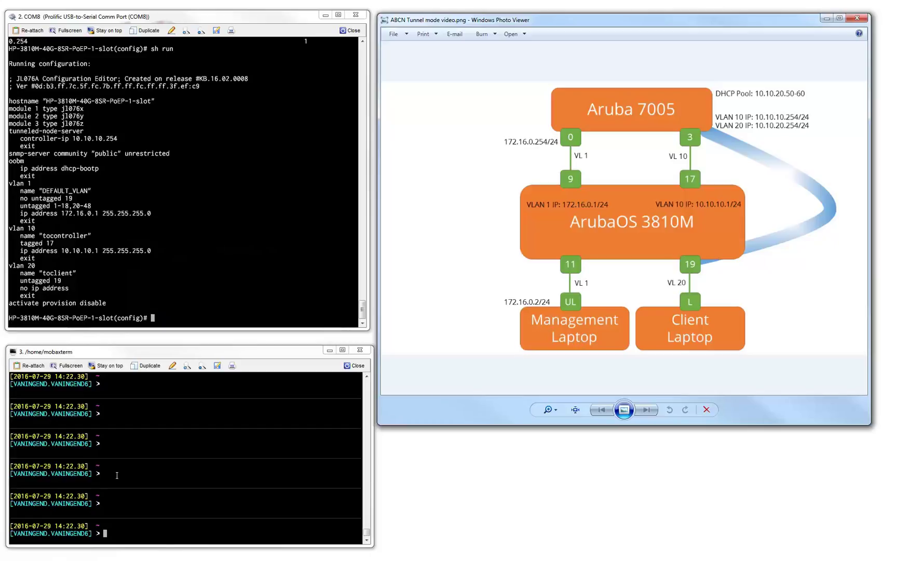
Open an SSH session from the local terminal to the controller at 172.16.0.254 as admin, entering the account password
left_click(134, 474)
type("ssh admi")
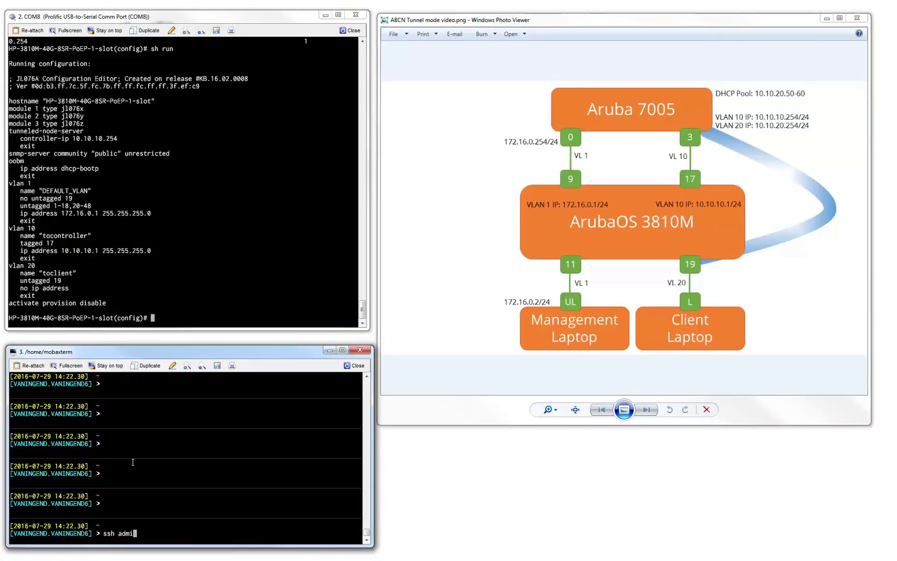
type("n@172.16")
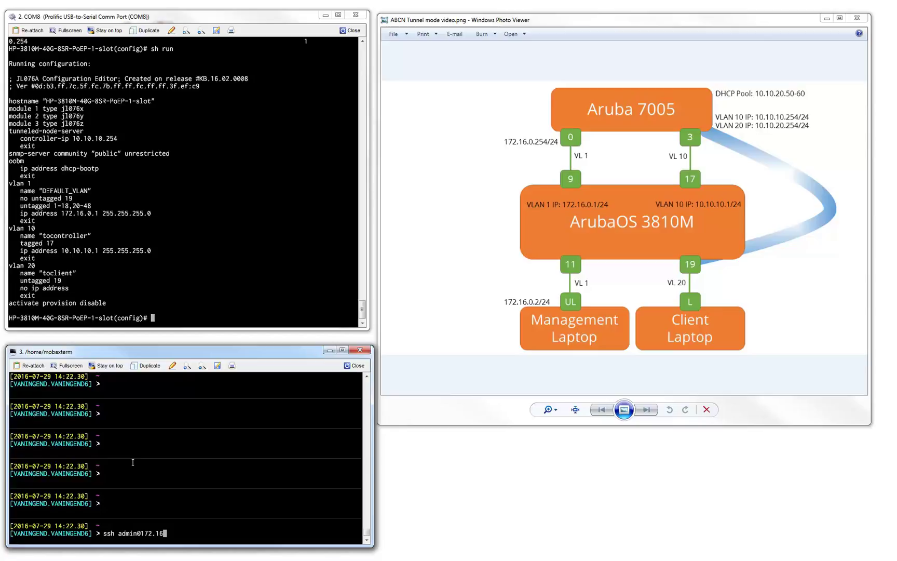
type(".")
type("0.254")
key("Return")
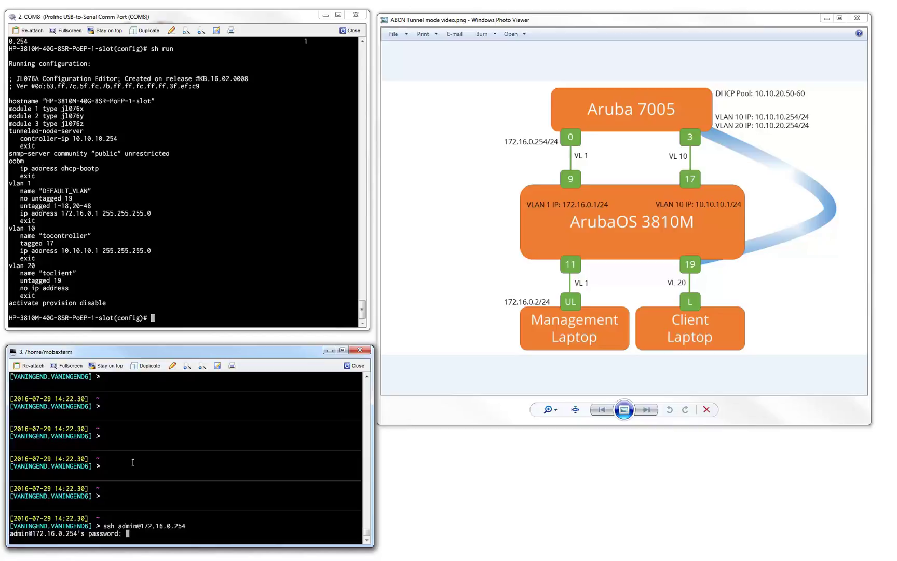
key("Return")
Enter privileged mode on the controller with the enable password
type("en")
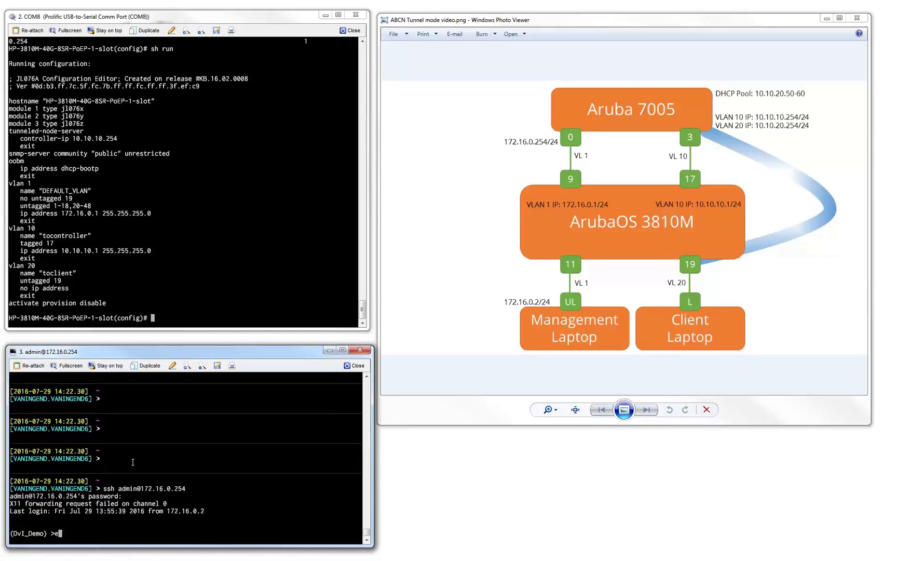
key("Return")
type("**********")
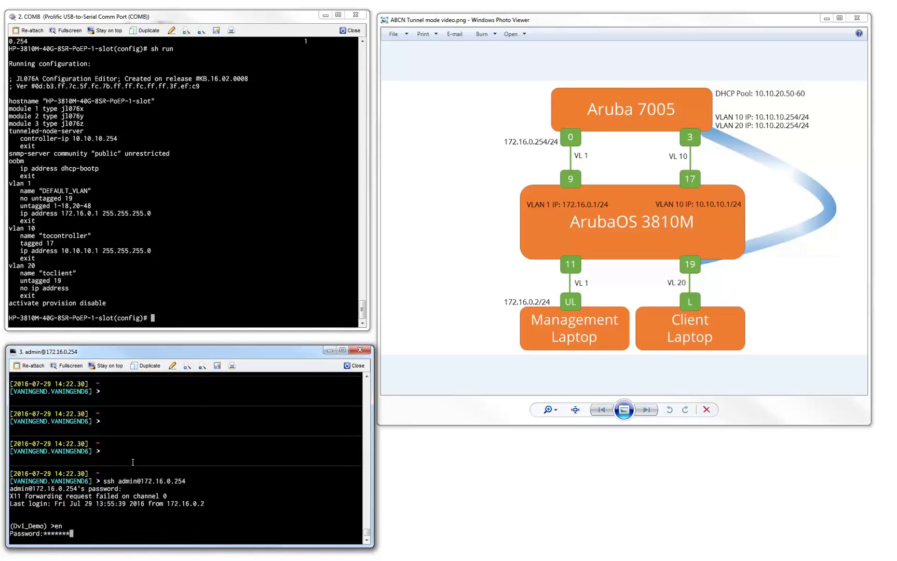
key("Return")
Exit configuration mode on the switch and display its tunneled-node-server port state
left_click(182, 290)
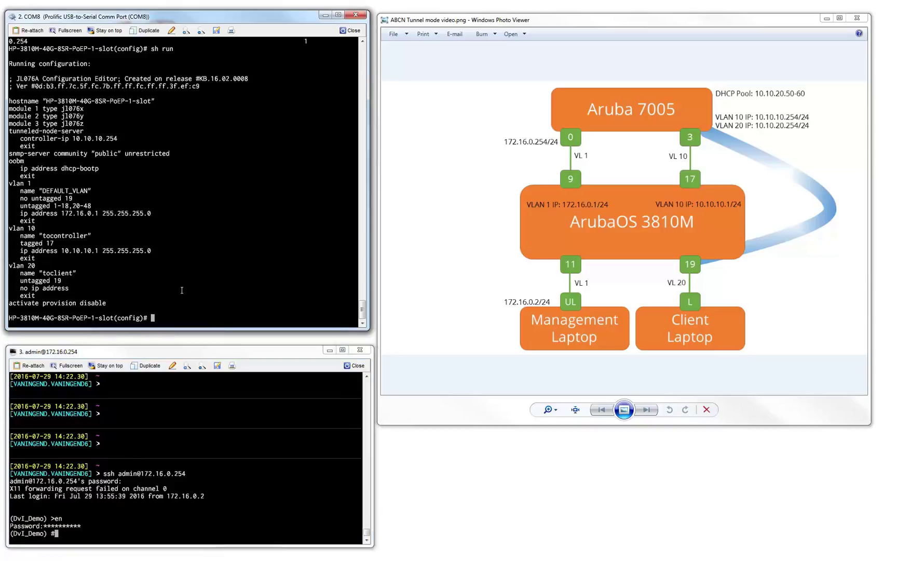
type("exit")
key("Return")
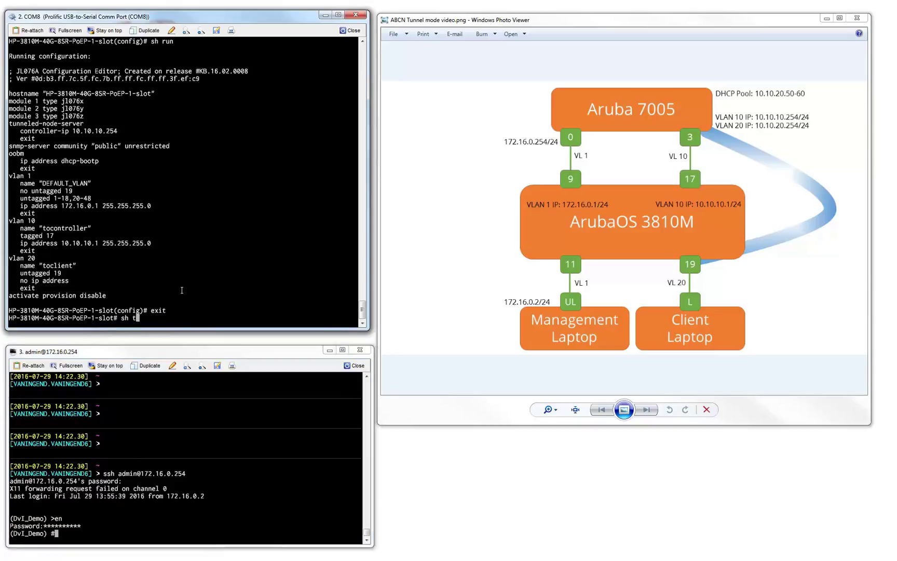
type("sh tunneled-node-server ")
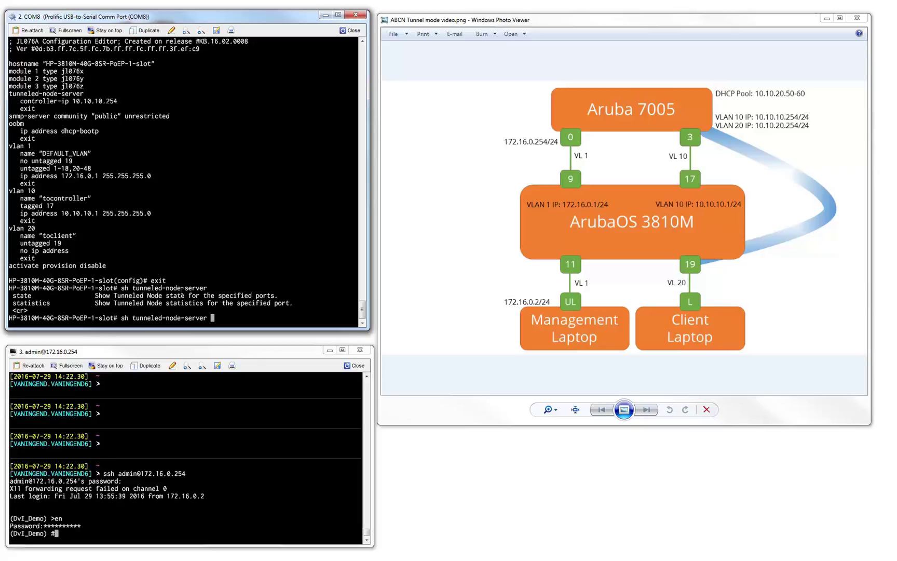
type("?state")
key("Return")
Display the switch's general tunneled-node-server information without the state option
key("Up")
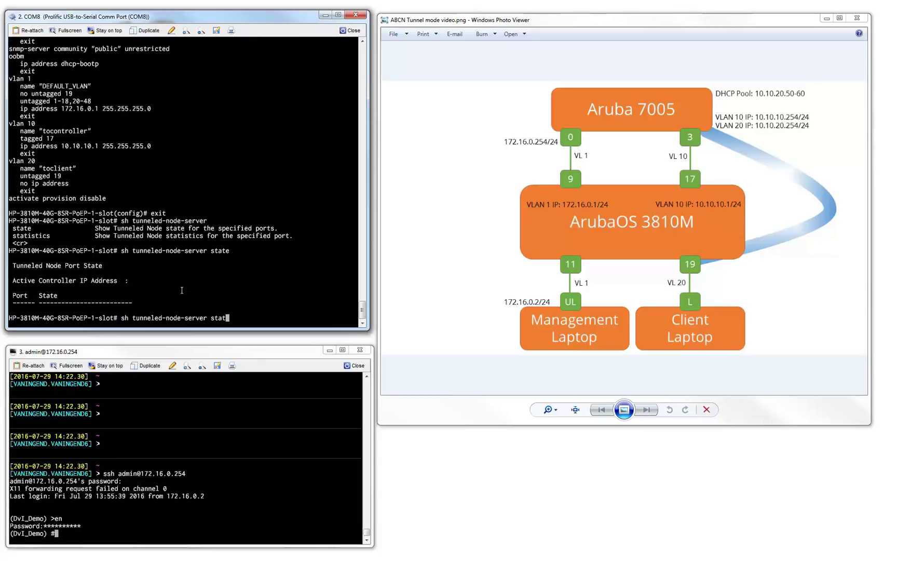
key("BackSpace")
key("BackSpace")
key("BackSpace")
key("BackSpace")
key("BackSpace")
key("Return")
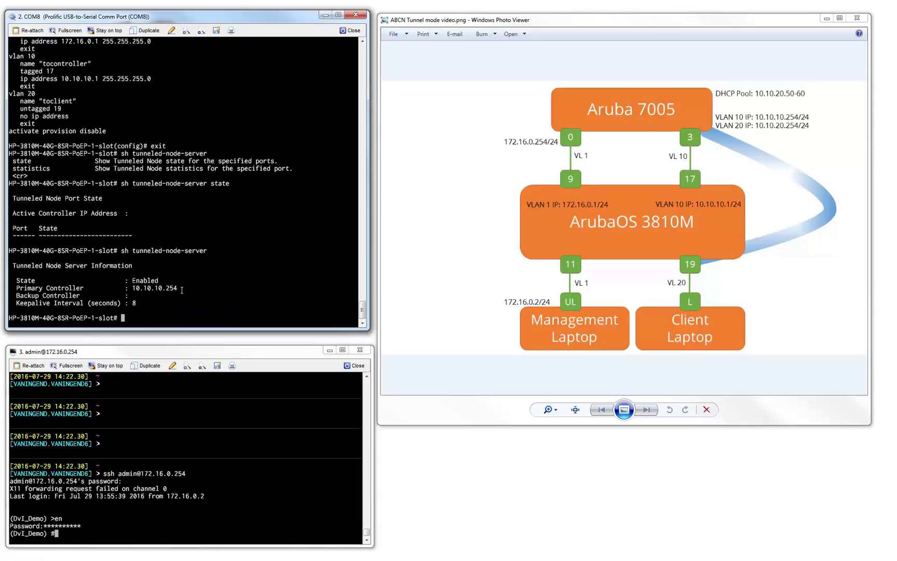
On the controller, list the show tunneled-node options and display the tunneled node state
left_click(155, 524)
type("show tu")
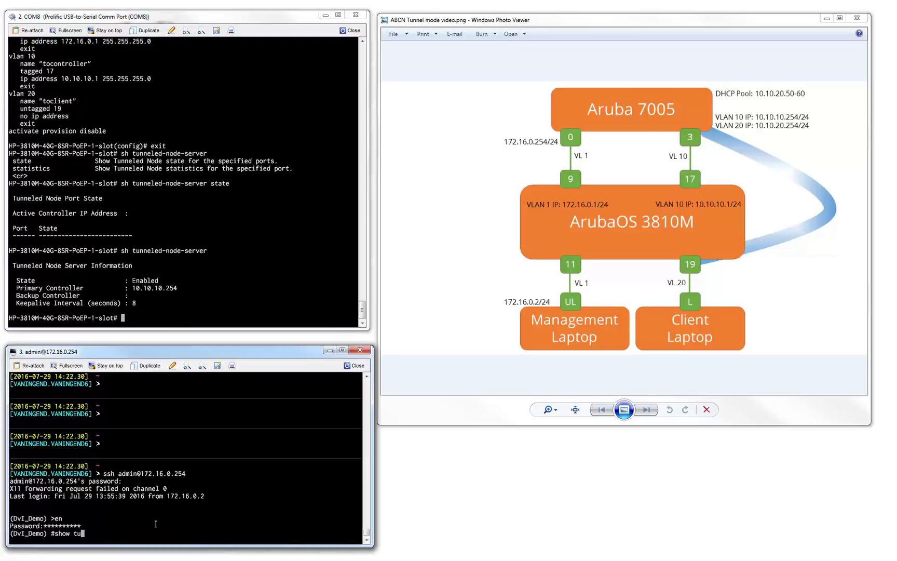
type("nneled-node ")
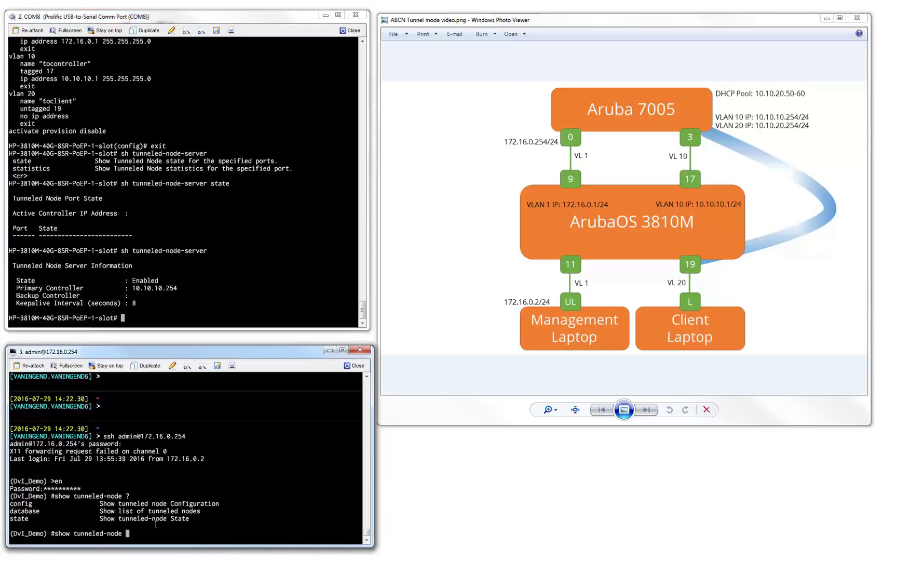
type("?state")
key("Return")
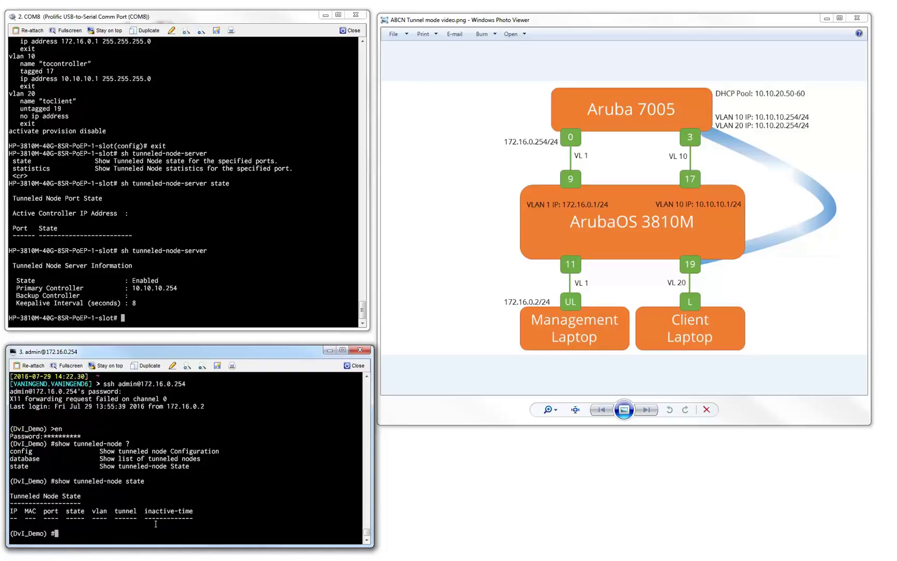
Display the controller's tunneled-node configuration
key("Up")
key("BackSpace")
key("BackSpace")
key("BackSpace")
key("BackSpace")
key("BackSpace")
type("config")
key("Return")
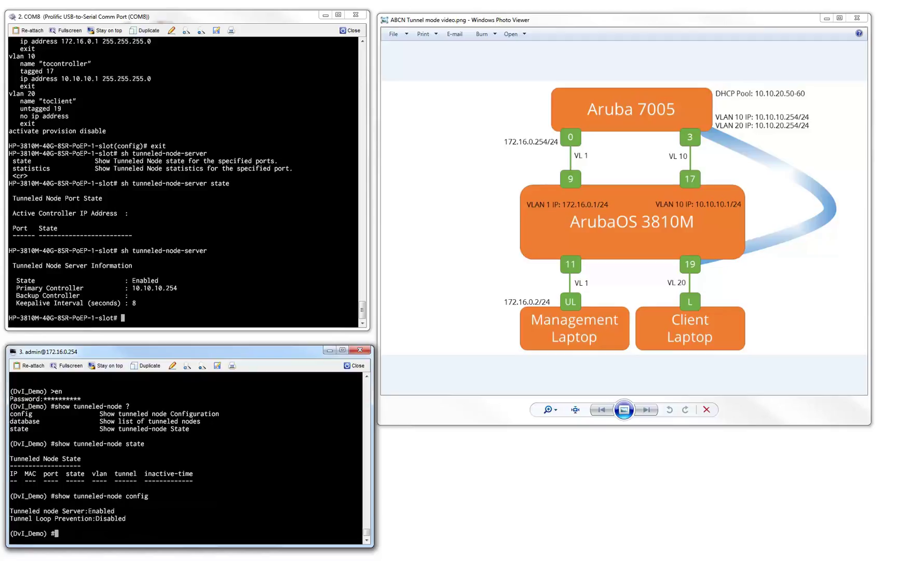
Switch to the controller's web interface in the browser, view and refresh the Tunneled Node Ports monitoring page, and minimize the browser
key("alt+Tab")
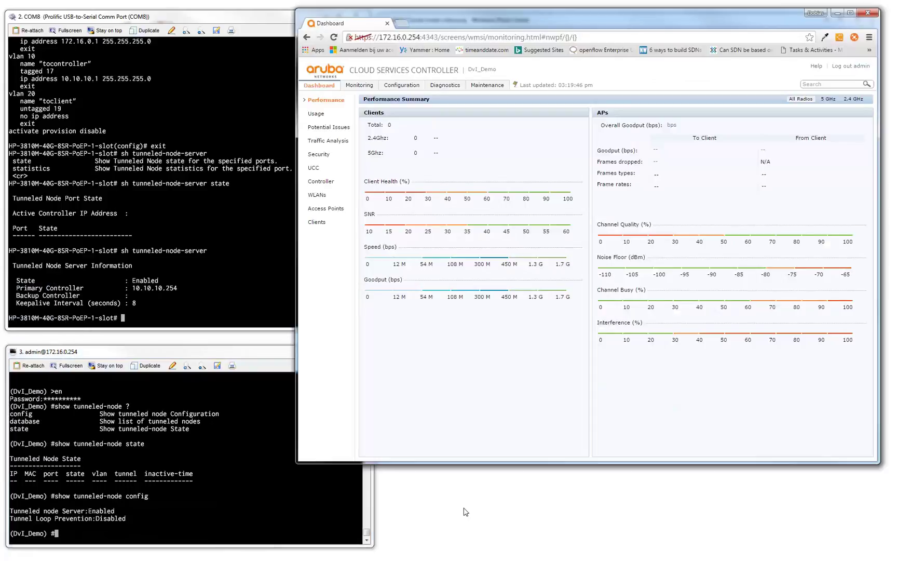
left_click(358, 86)
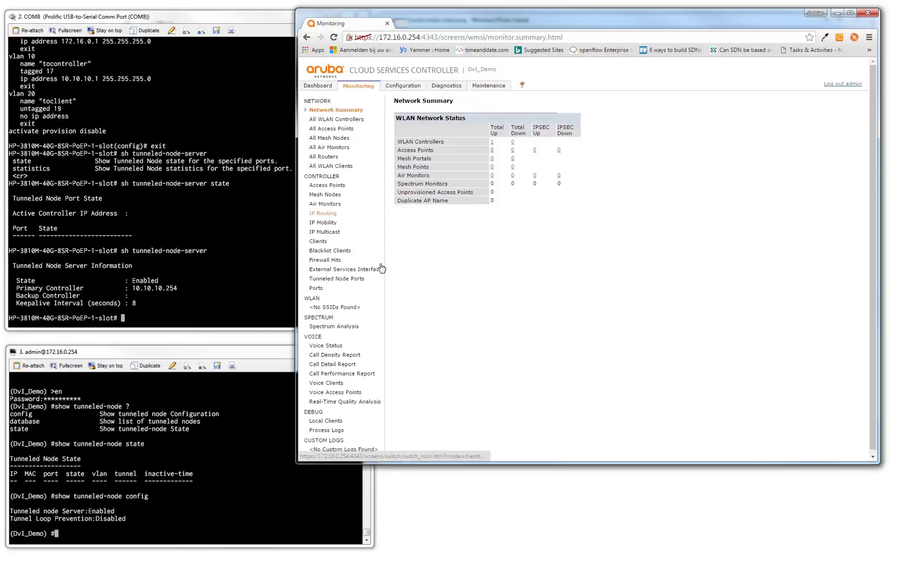
left_click(353, 278)
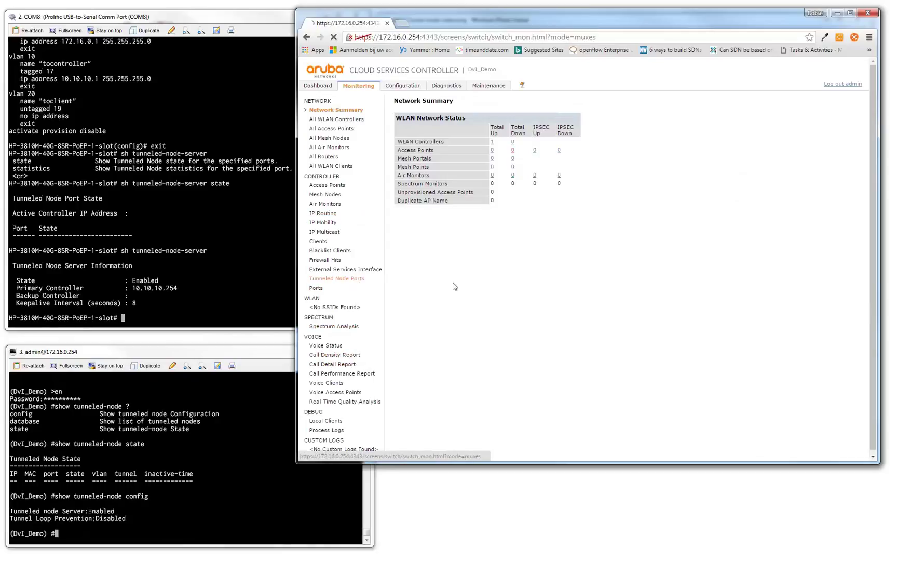
left_click(487, 115)
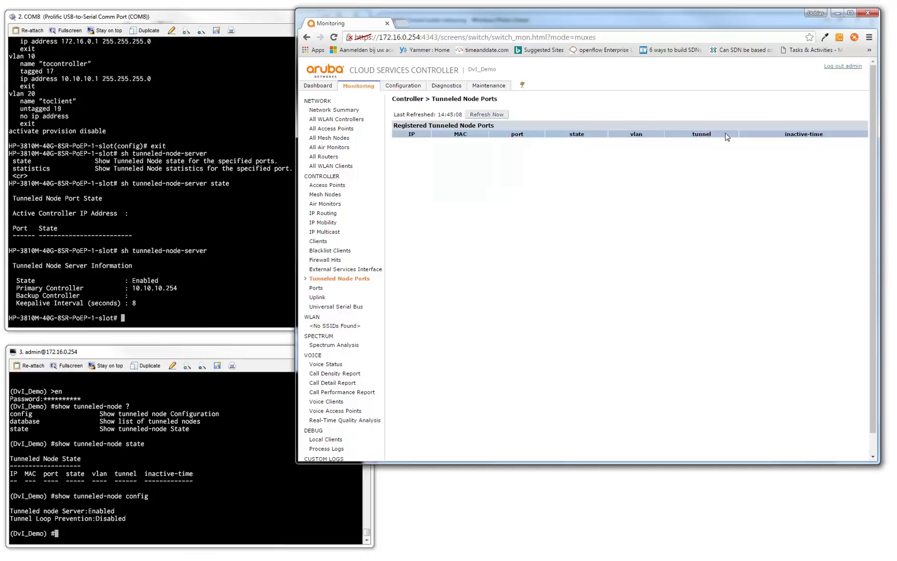
left_click(837, 17)
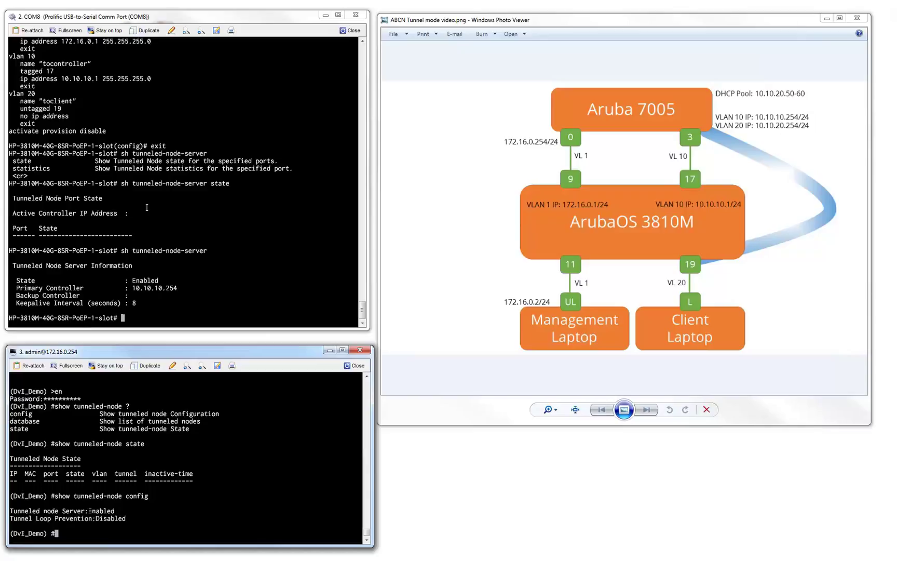
Check the tunneled-node-server port state again on the switch
left_click(139, 254)
key("Up")
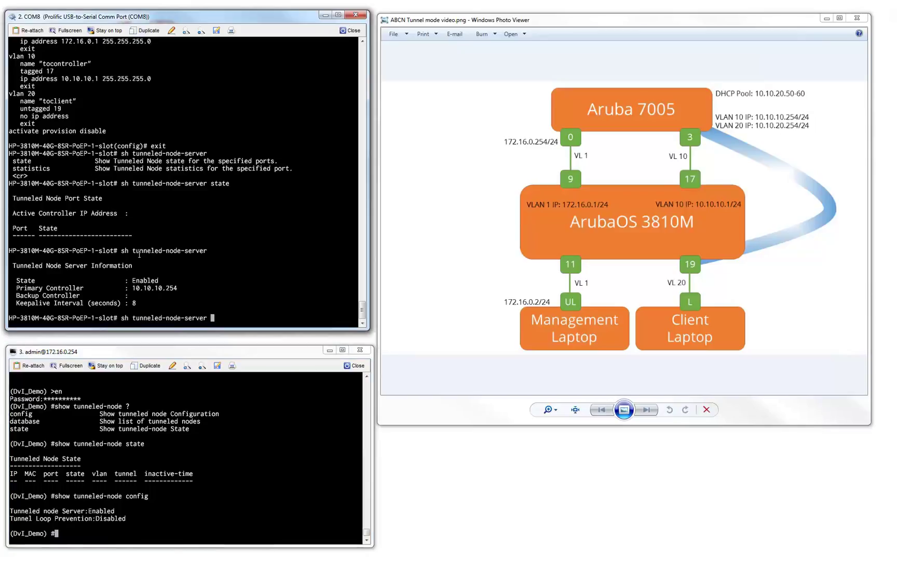
type("state")
key("Return")
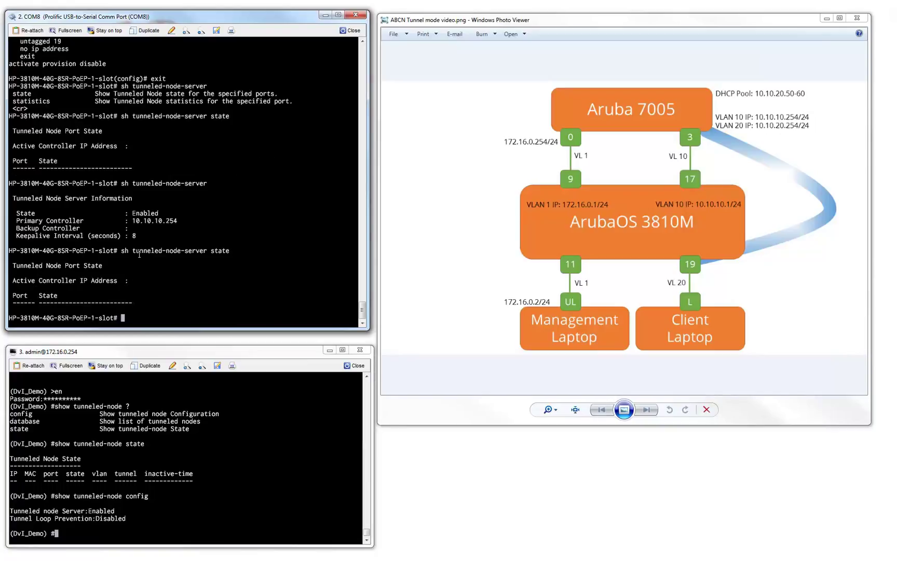
On the switch, enable tunneled-node-server on interface 19 and return to the global configuration level
type("conf t")
key("Return")
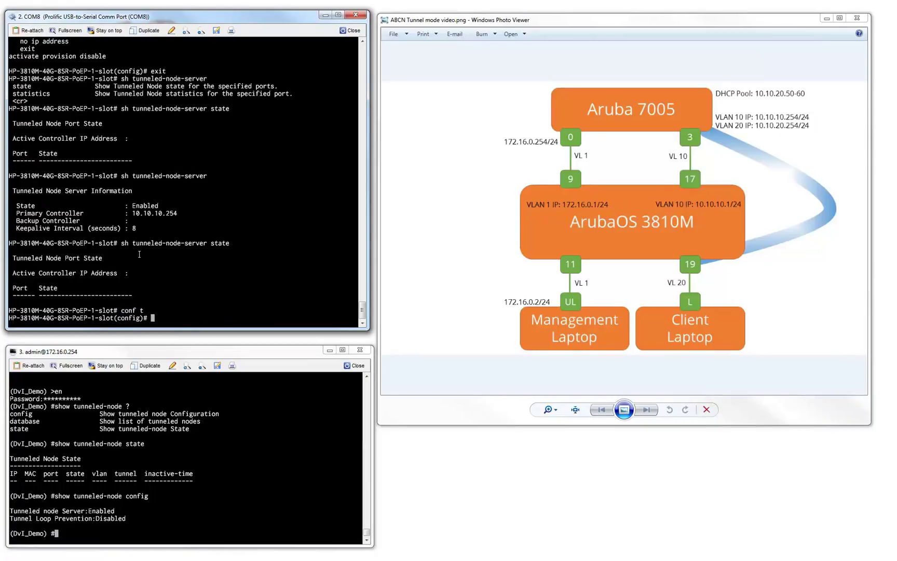
type("int 19")
key("Return")
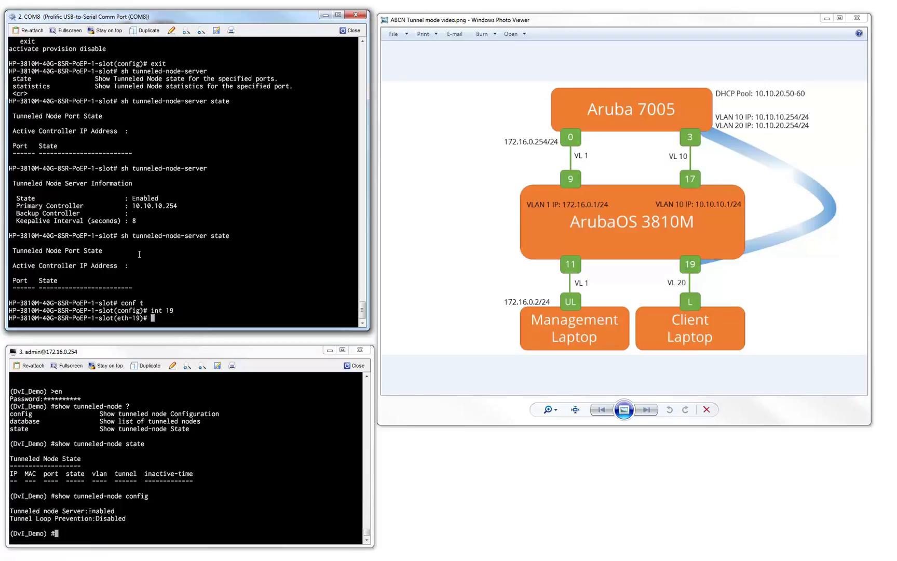
type("tunneled-node-server")
key("Return")
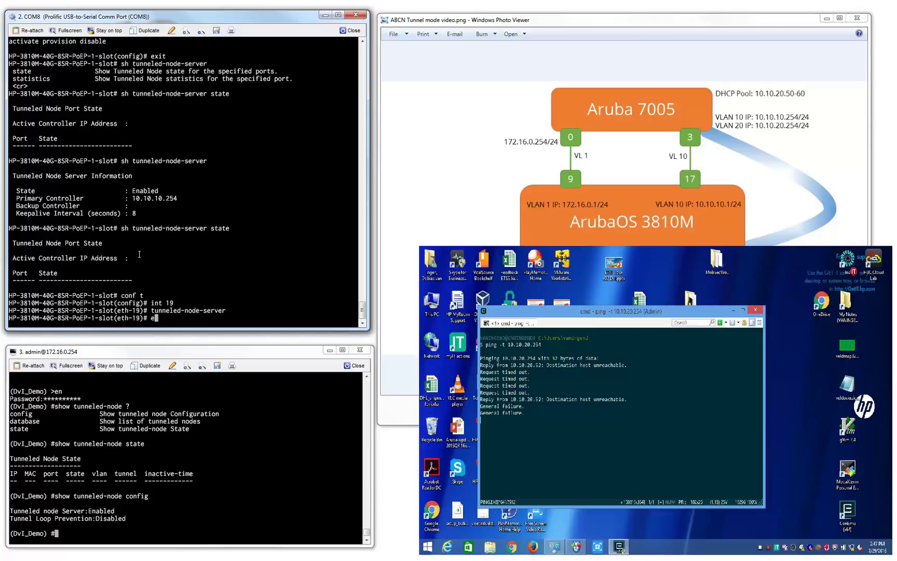
type("xit")
key("Return")
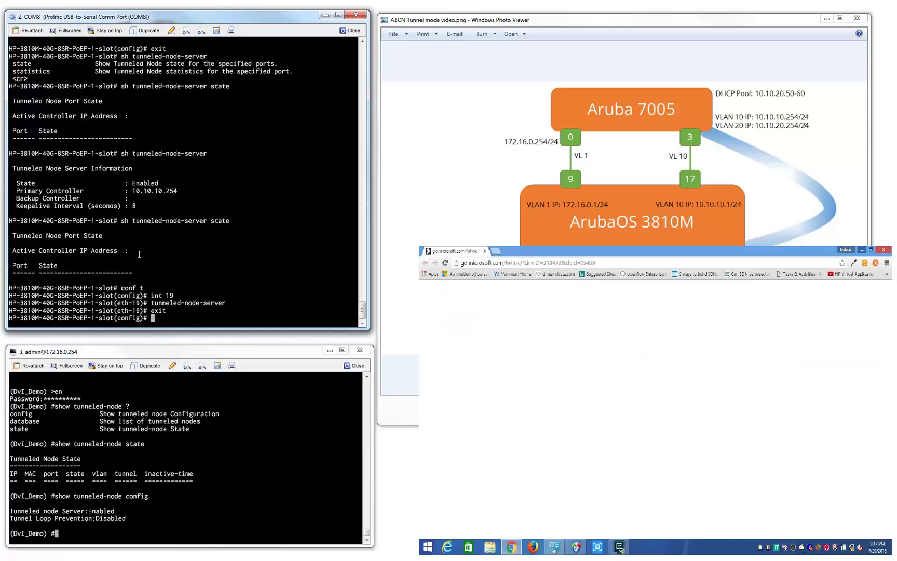
Display the tunneled-node-server port state on the switch from configuration mode
type("exit")
key("Up")
key("Up")
key("Up")
key("Up")
key("Up")
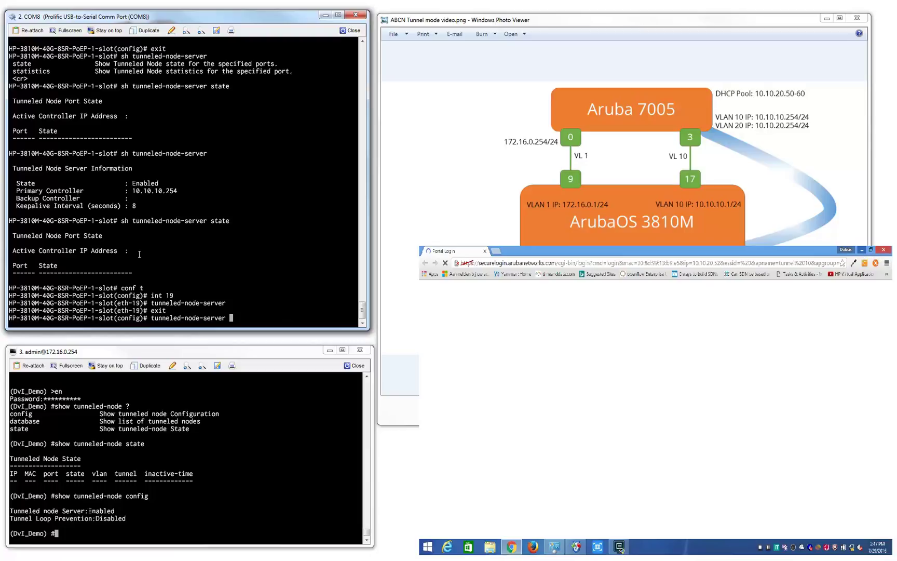
key("Return")
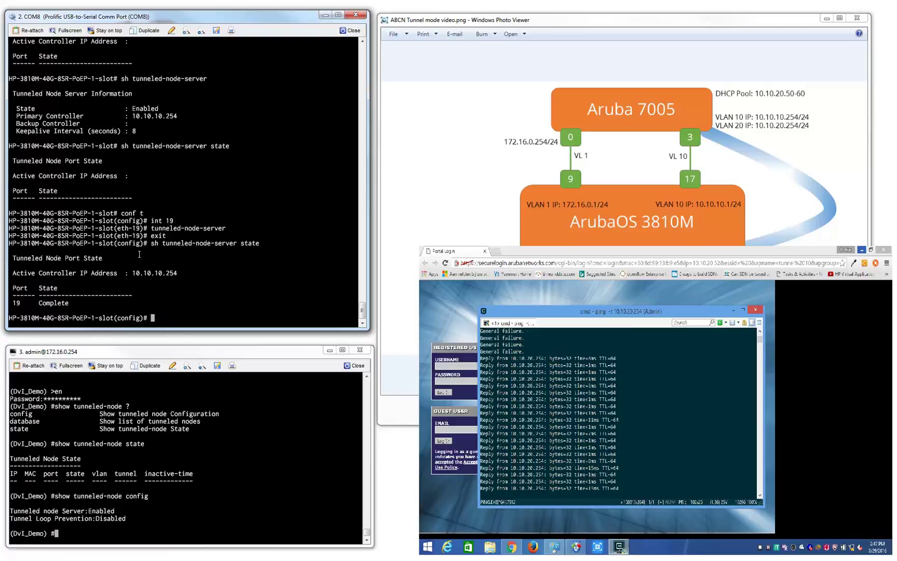
On the controller, display the tunneled-node configuration again and show the tunneled-node state
left_click(206, 490)
key("Up")
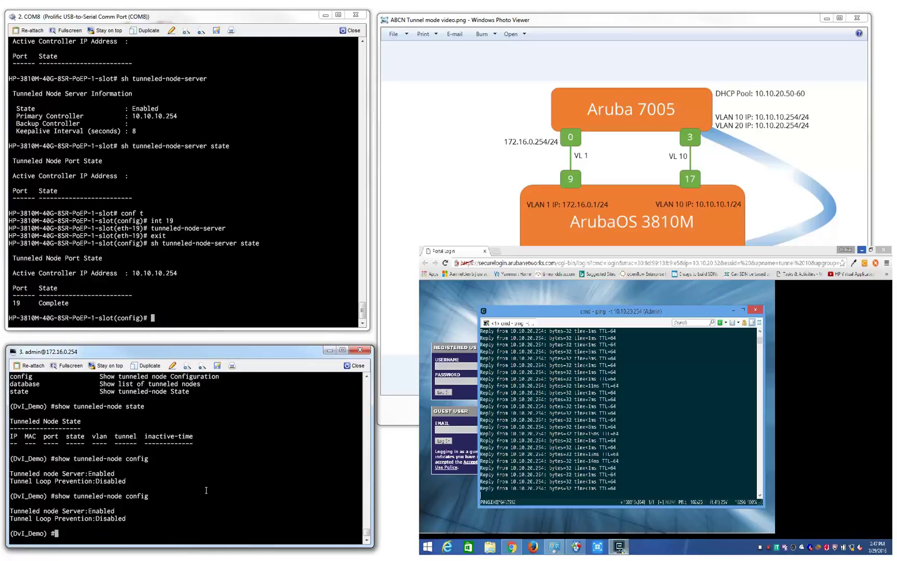
key("Return")
key("Up")
key("Up")
key("Up")
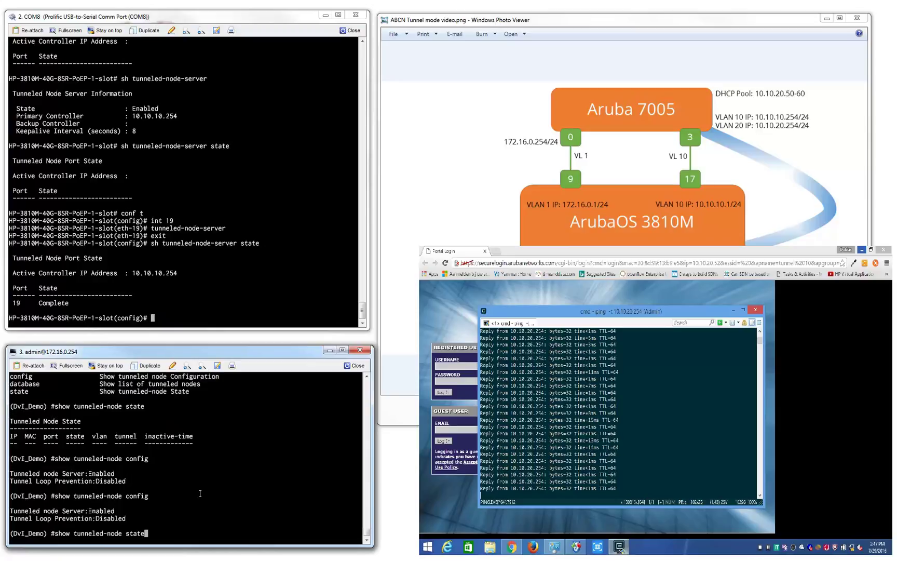
key("Return")
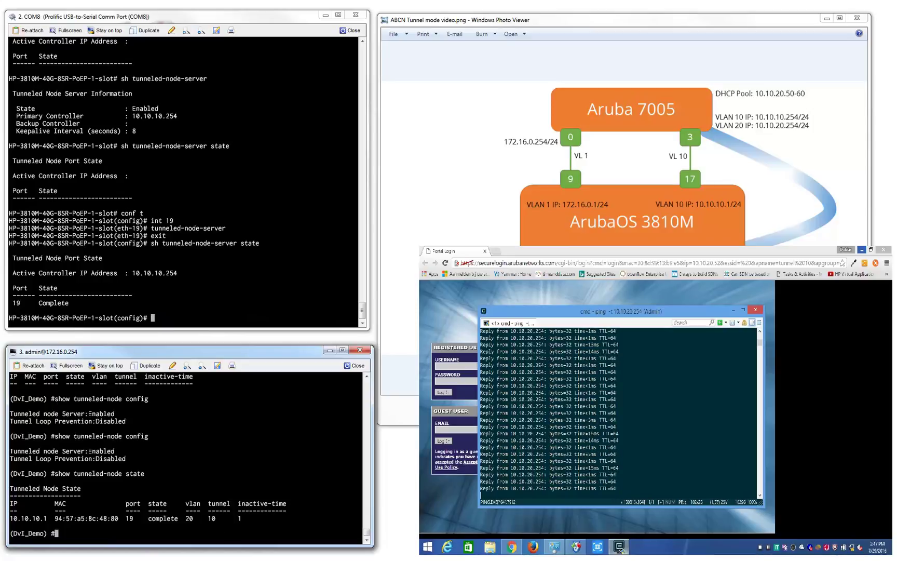
Switch to the controller's web interface in the browser, refresh the Tunneled Node Ports page, and minimize the browser
key("alt+Tab")
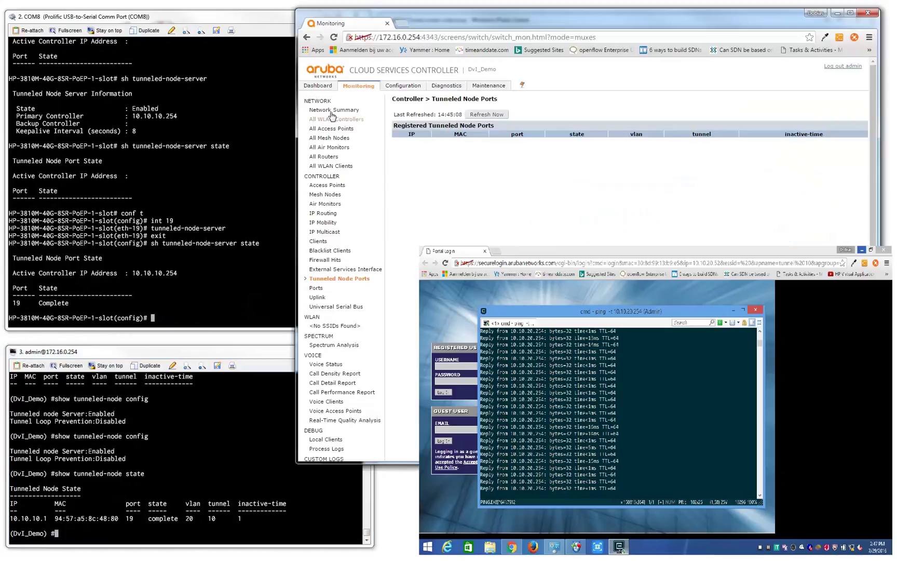
left_click(488, 118)
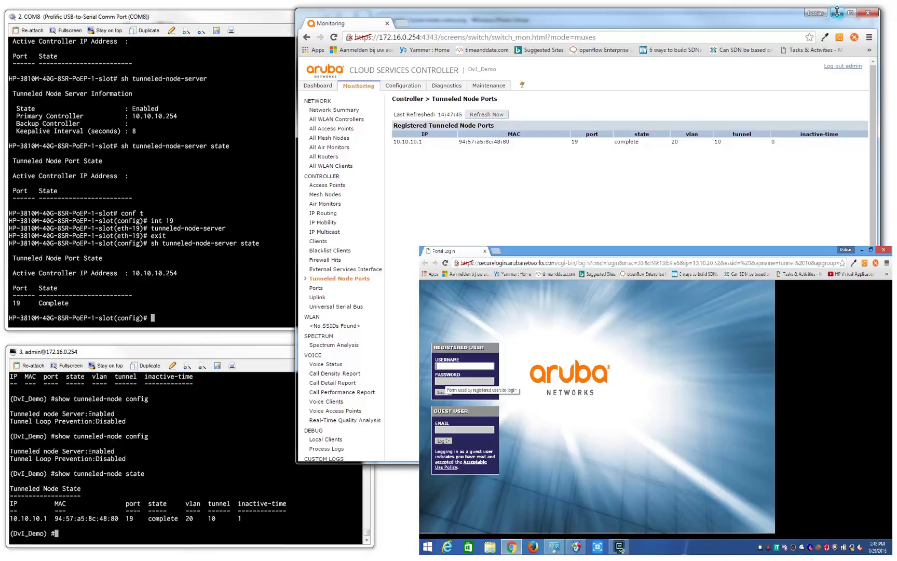
left_click(837, 11)
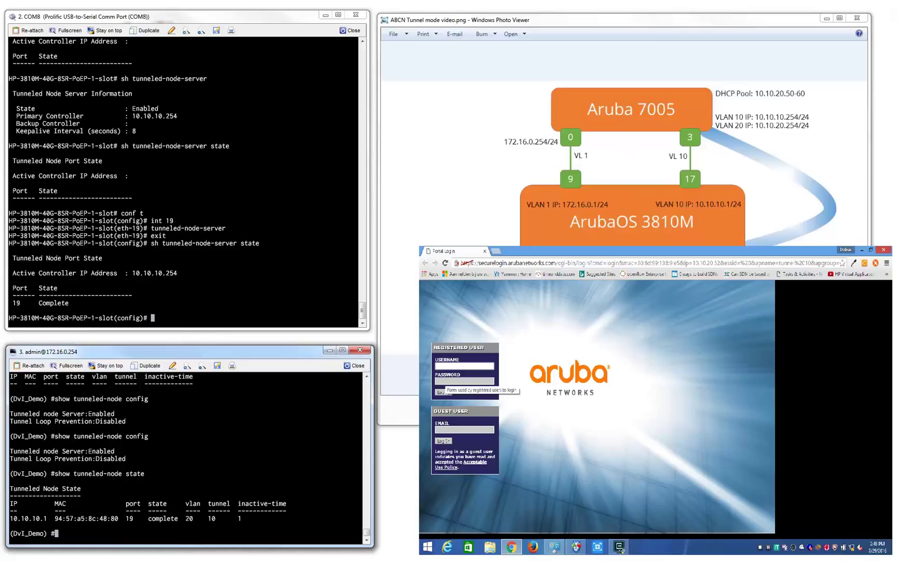
Display the controller's user table, widen the terminal window, and show the table again at full width
type("show user ")
type("table")
key("Return")
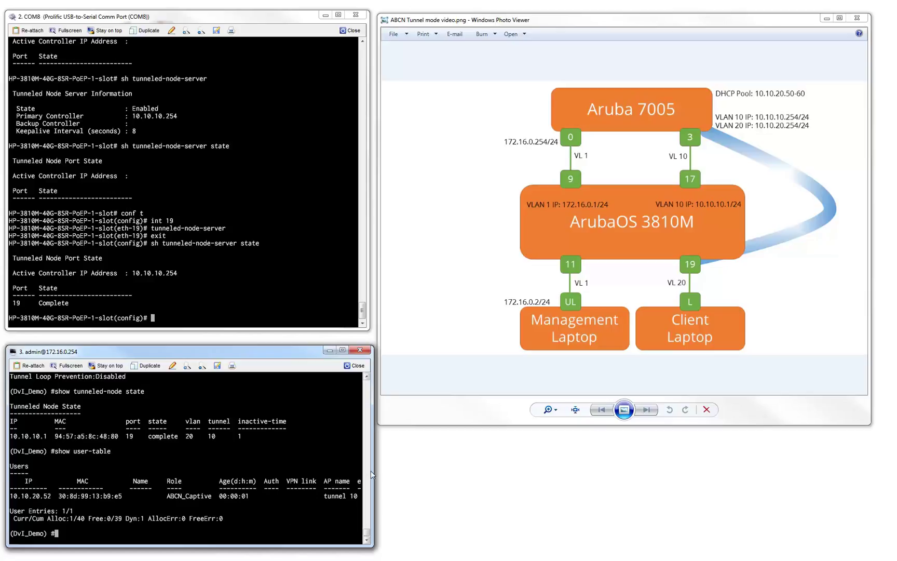
left_click_drag(372, 474, 582, 473)
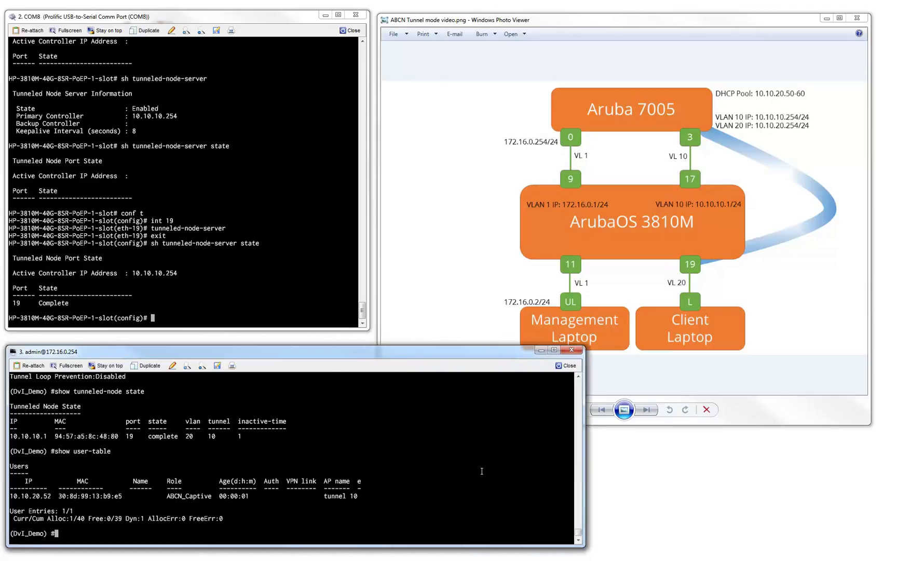
key("Up")
key("Return")
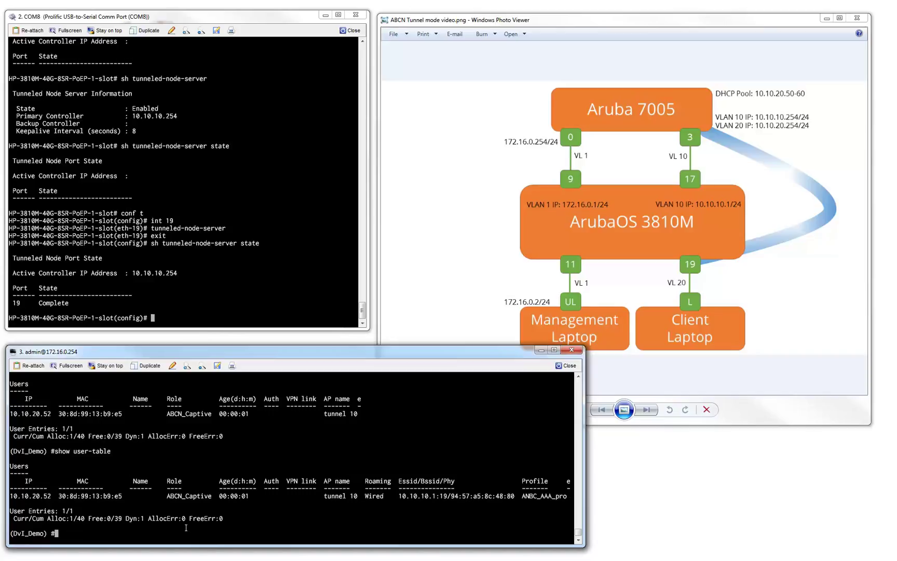
Display the controller's datapath tunnel table and page through to its tunnel entries
type("show datapath tunnel")
key("Return")
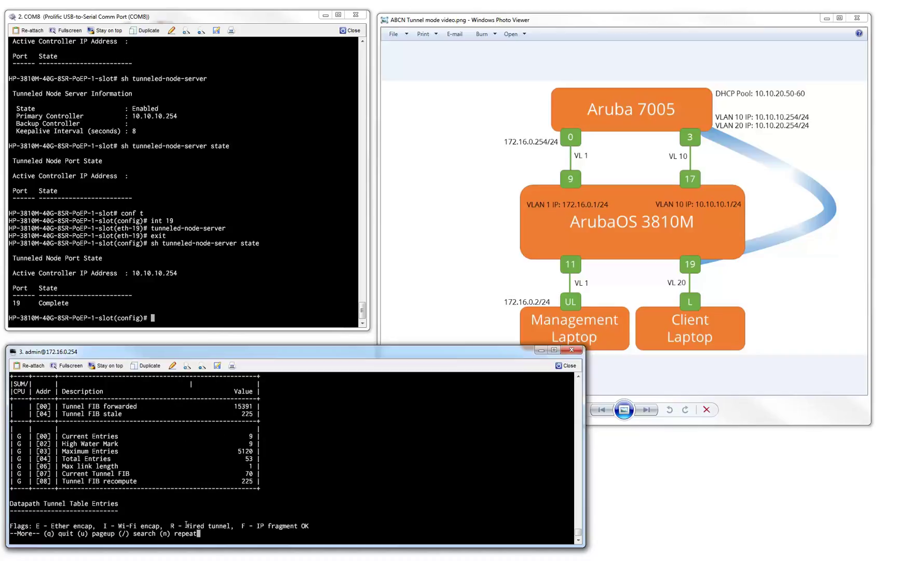
key("space")
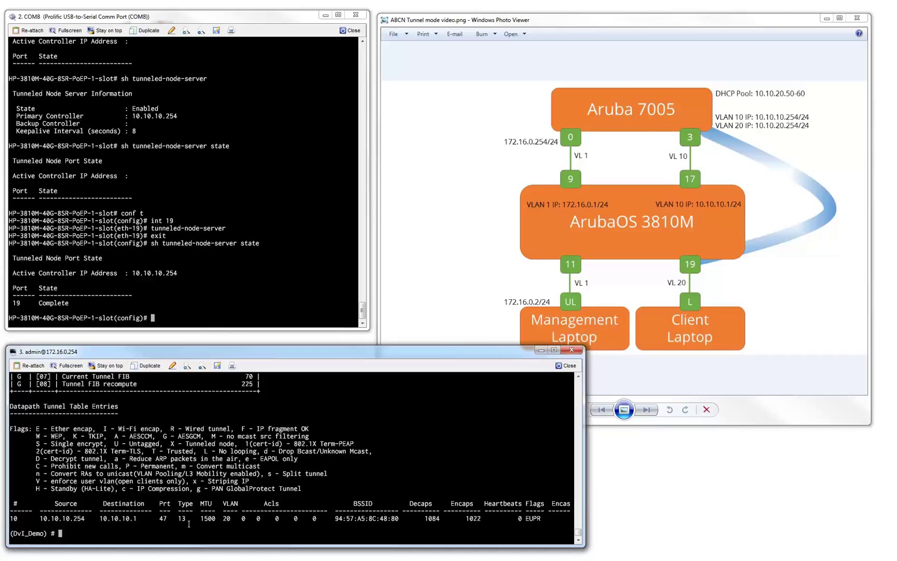
Show the controller's user table before and after the client's captive portal login
type("show user-table")
key("Return")
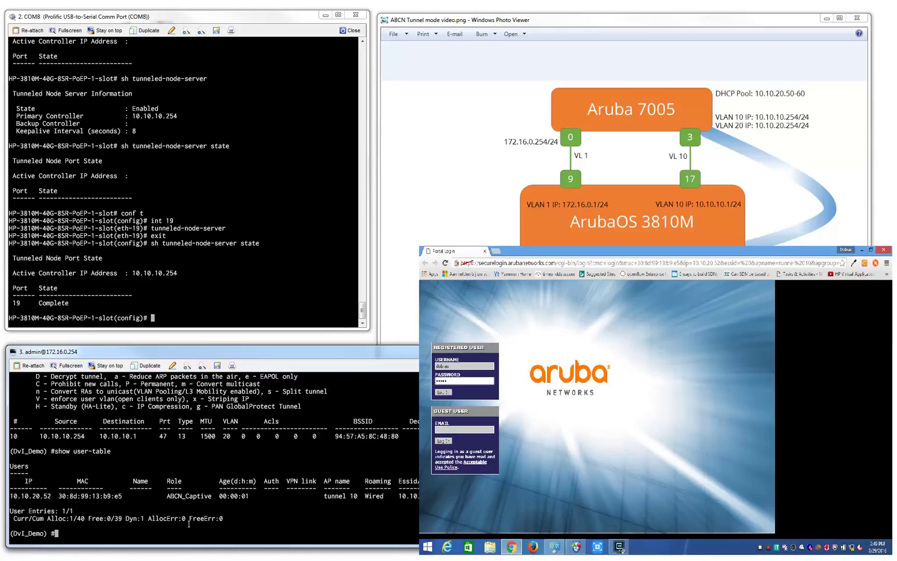
key("Up")
key("Return")
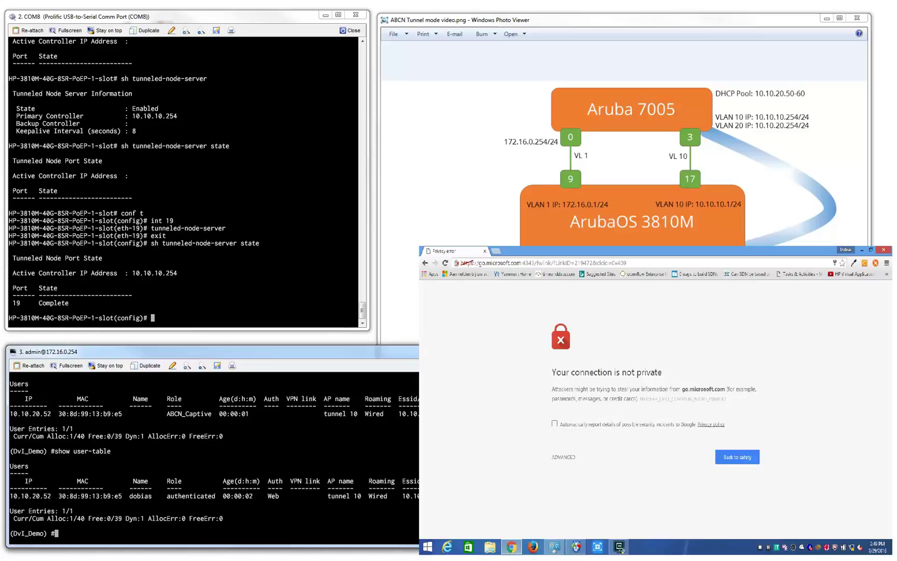
Switch to the controller's web interface, view the controller's Clients monitoring page, and minimize the browser
key("alt+Tab")
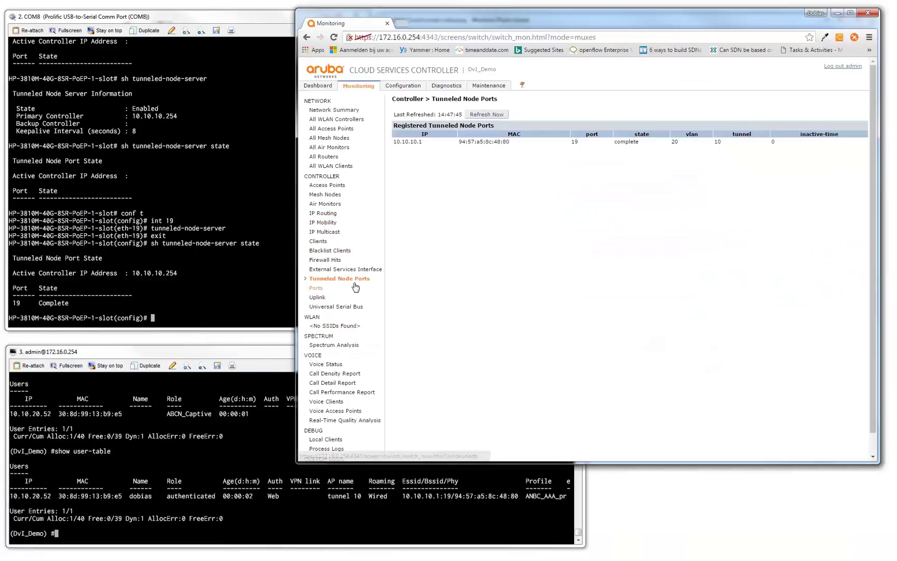
left_click(319, 241)
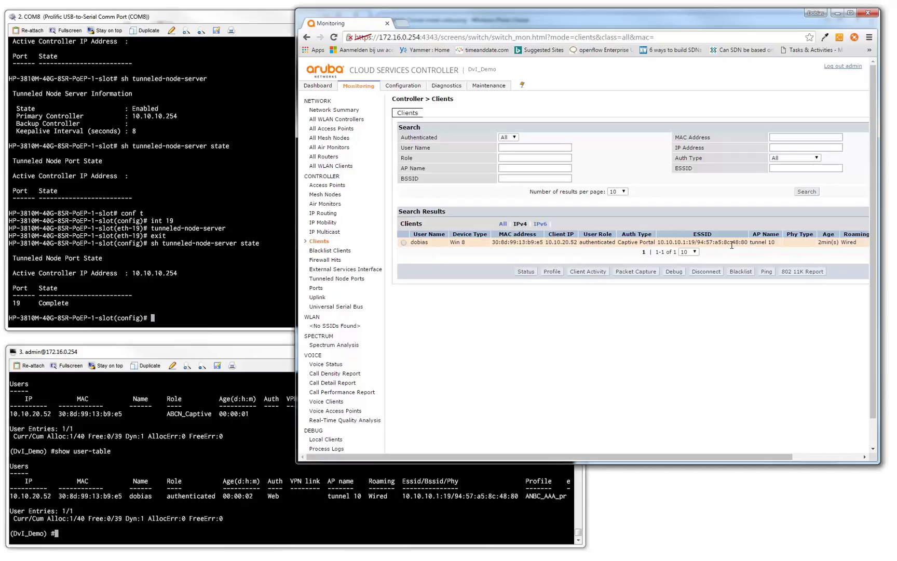
left_click(837, 13)
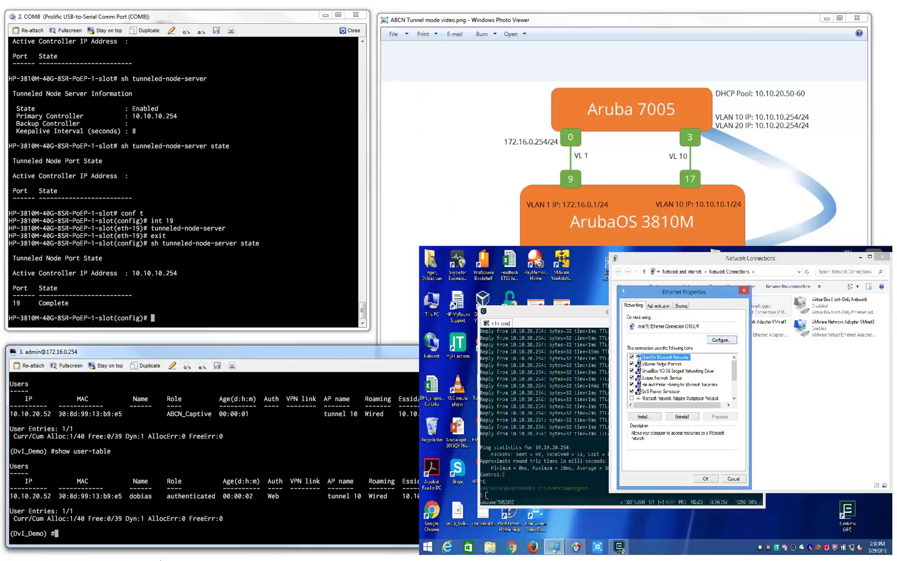
Delete all user entries on the controller with aaa user delete all and check the user table
key("Up")
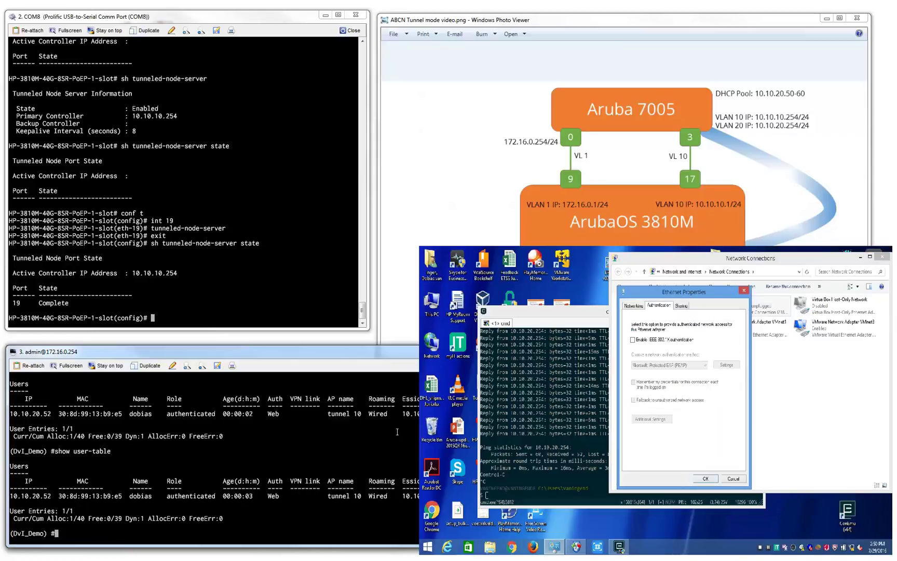
type("aaa del")
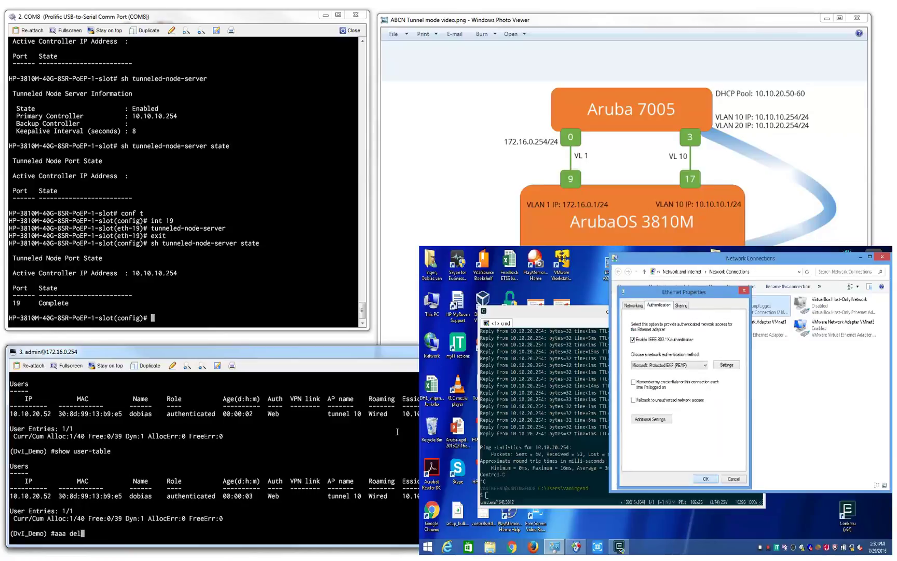
key("BackSpace")
key("BackSpace")
key("BackSpace")
type("user ")
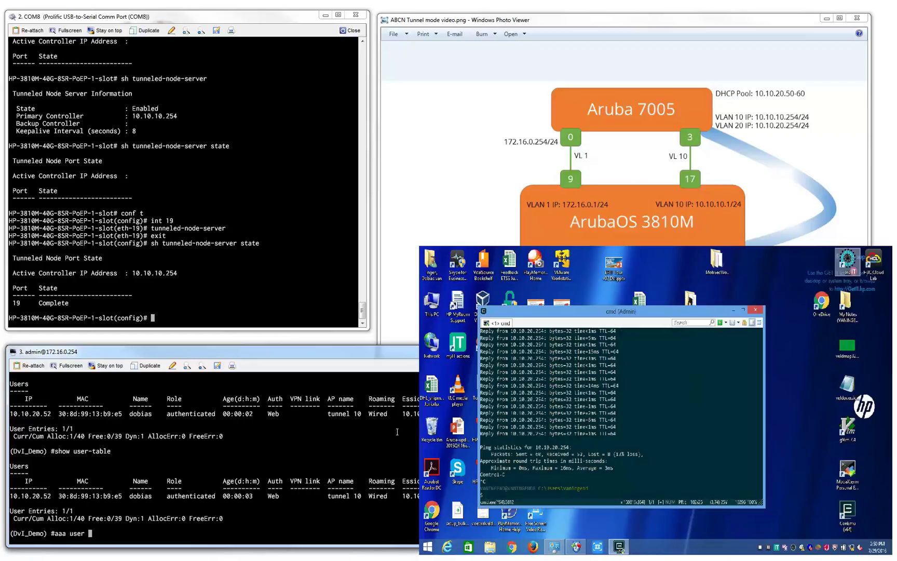
type("delete all")
key("Return")
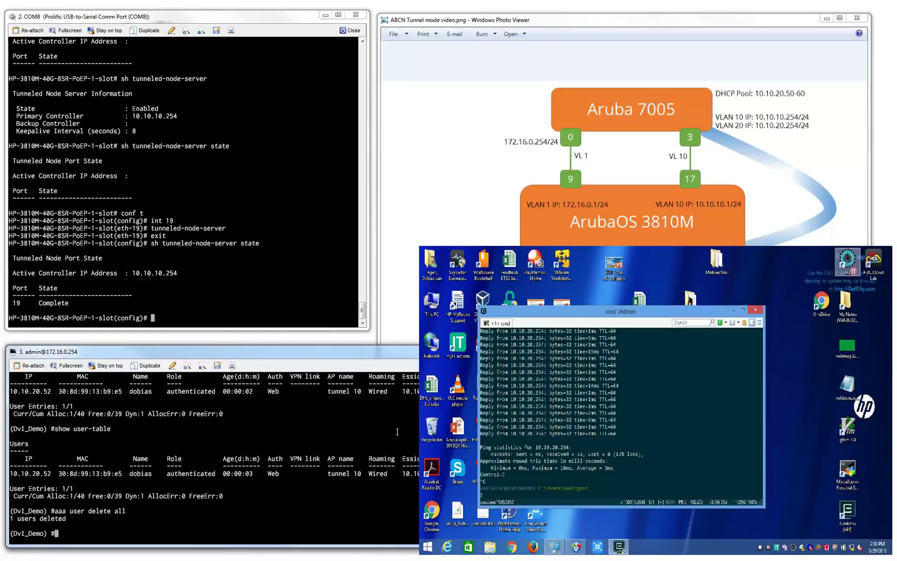
type("show user-table")
key("Return")
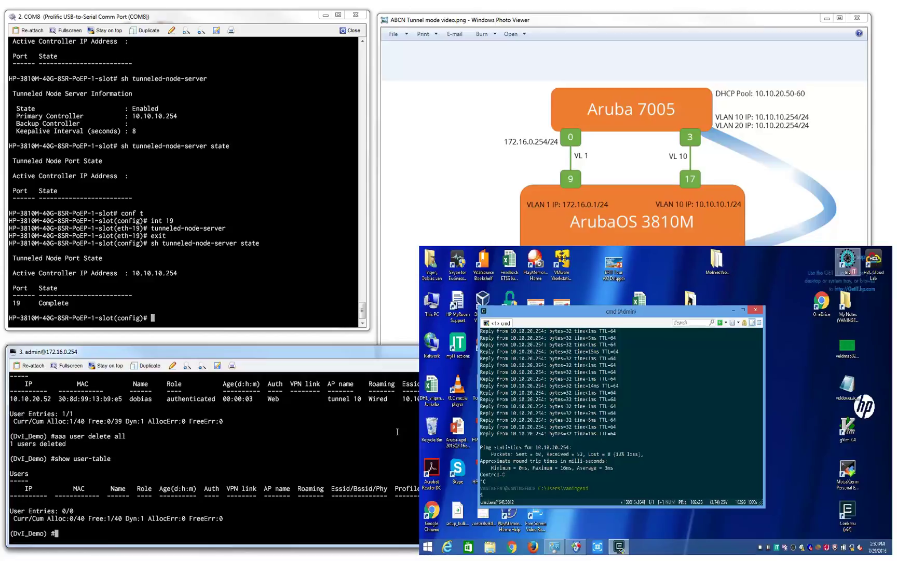
On the switch, check the tunneled-node-server state repeatedly while the client port 19 reconnects
left_click(186, 276)
key("Up")
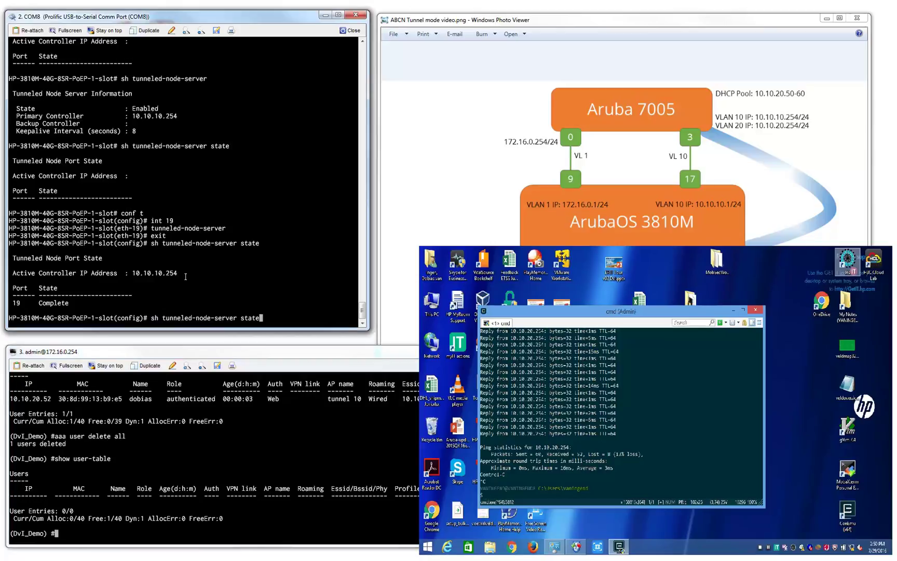
key("Return")
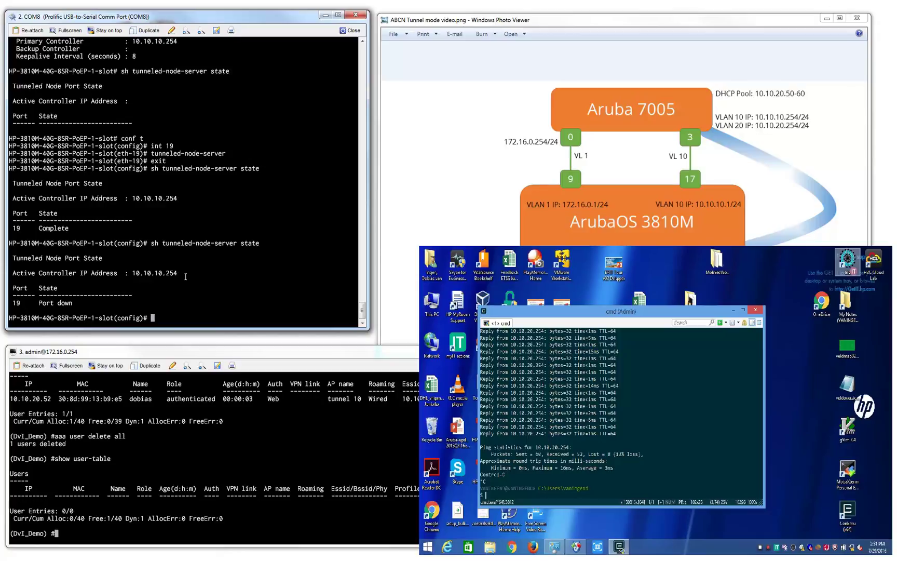
key("Up")
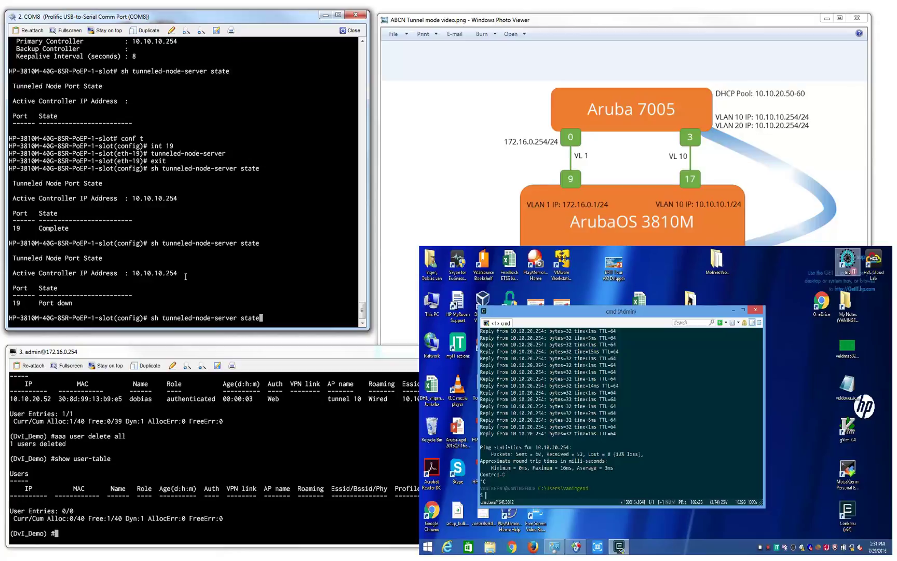
key("Return")
type("sh tunneled-node-server state")
key("Return")
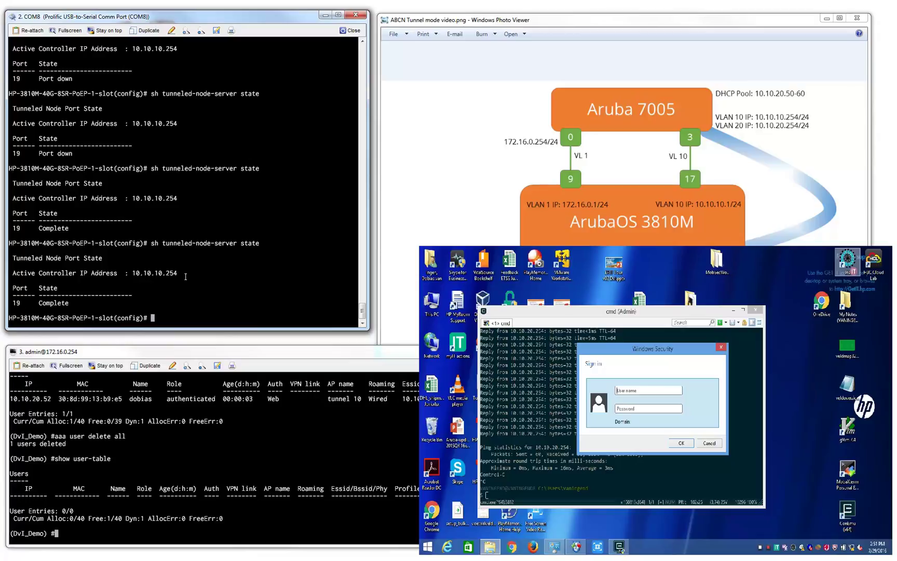
Sign in at the client laptop's Windows Security prompt with the user name and account password
type("dobias")
key("Tab")
type("********")
key("Return")
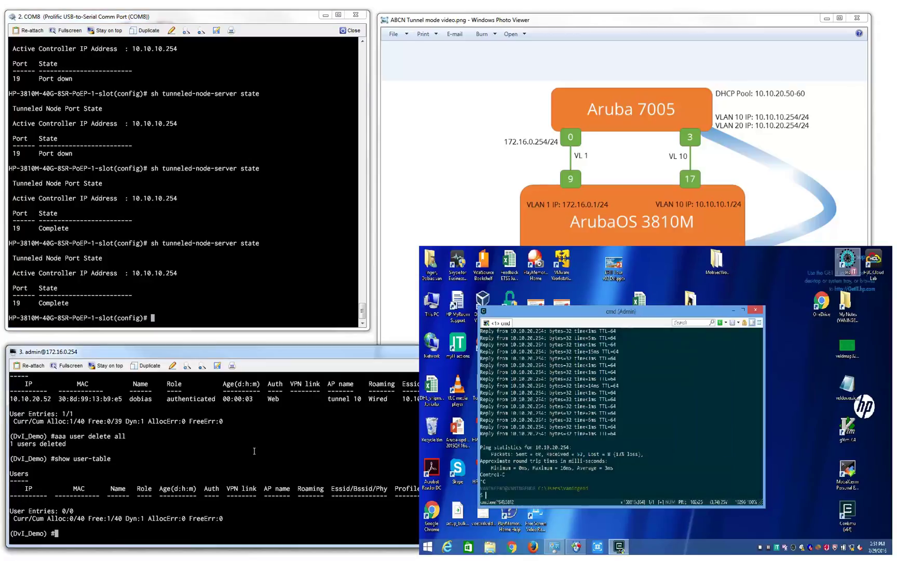
Display the controller's user table again, reload the Clients page in the web interface, and minimize the browser
key("Up")
key("Return")
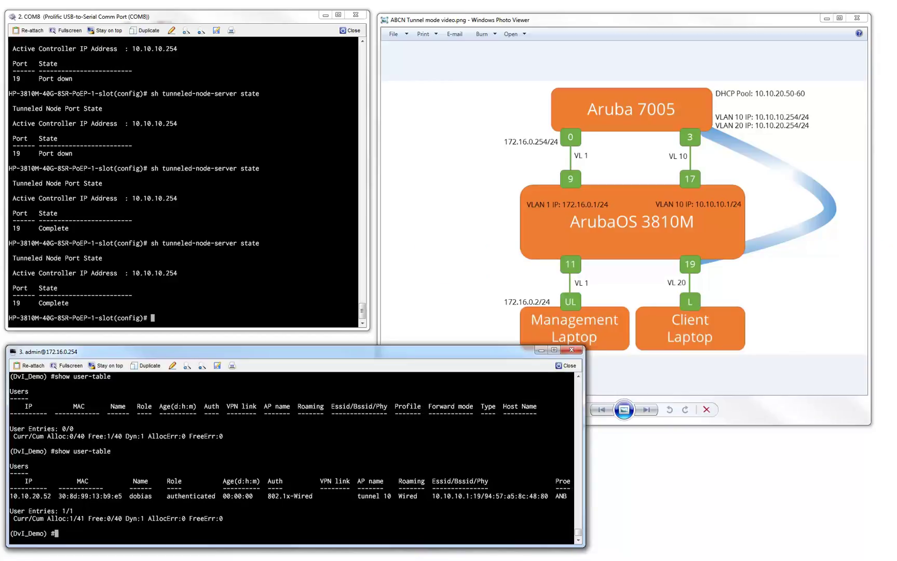
key("alt+Tab")
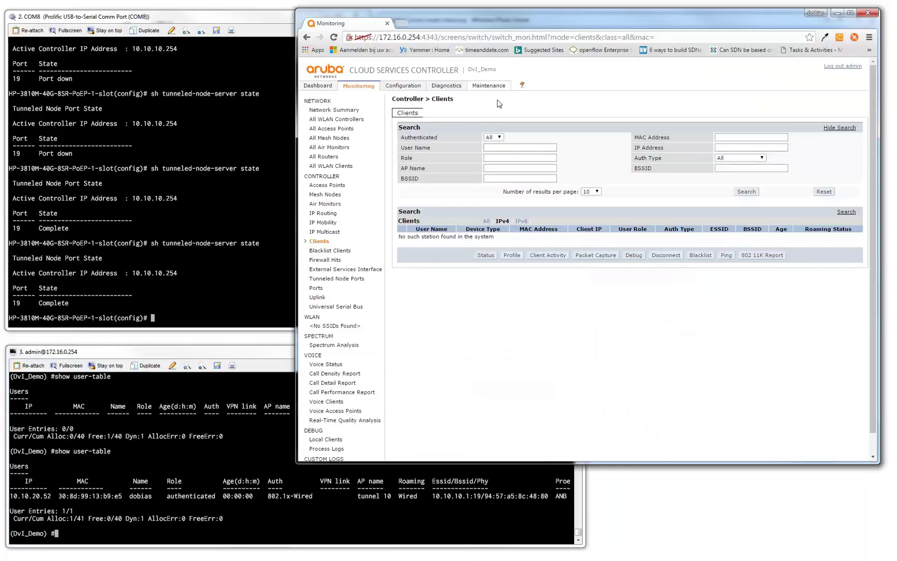
left_click(317, 241)
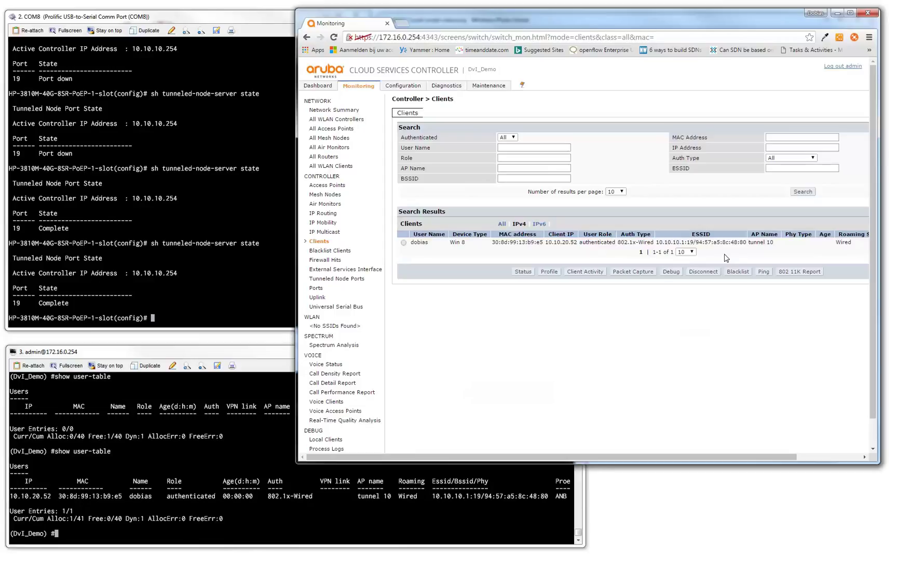
left_click(838, 14)
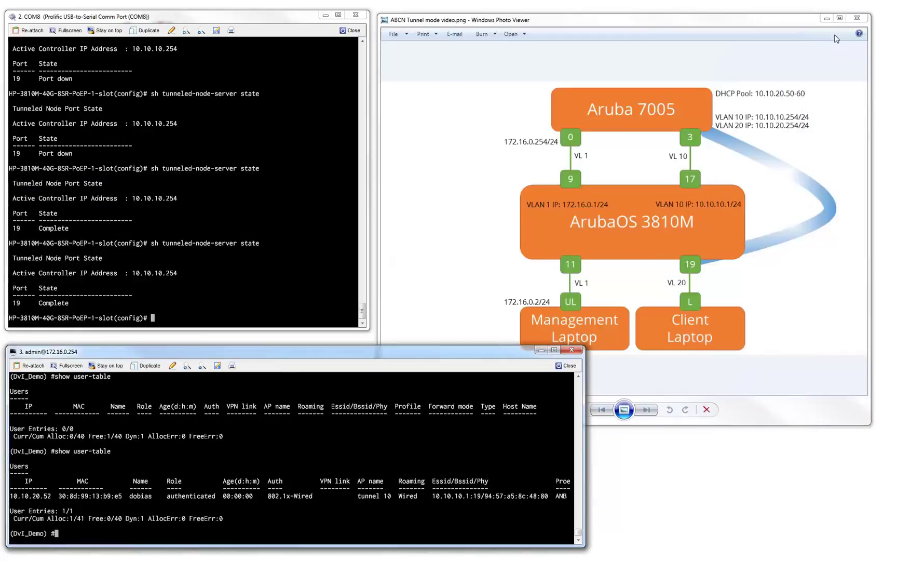